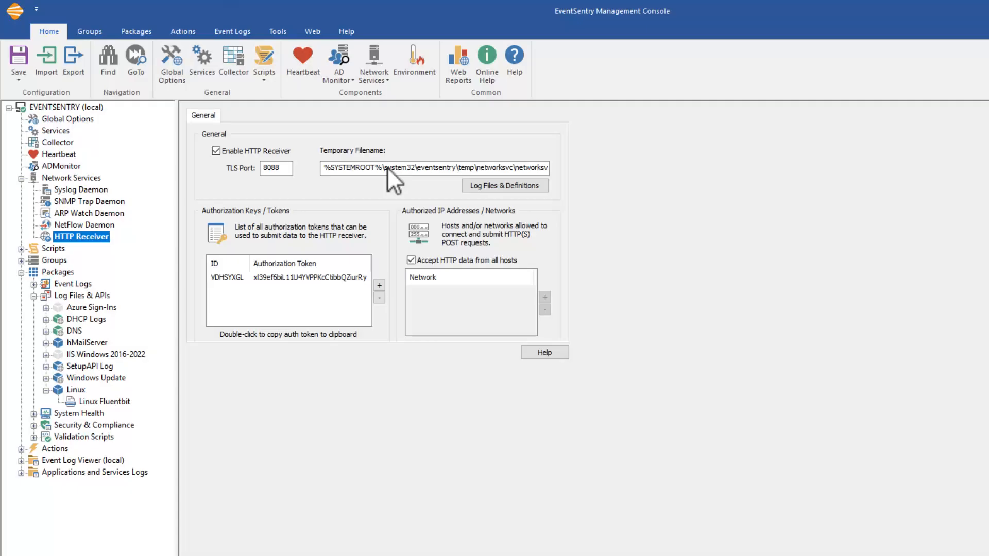
Step: Examine the HTTP Receiver's temporary filename through to its end, including the variables that make up the name
left_click(385, 163)
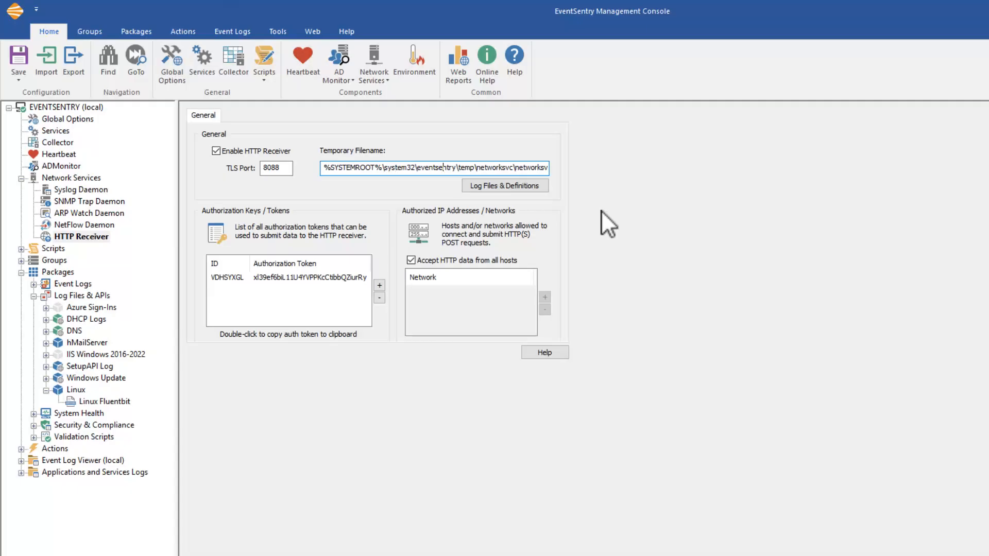
key("Right")
key("Right")
key("Right")
key("Right")
key("Right")
key("Right")
key("Right")
key("Right")
key("Right")
key("Right")
key("Right")
key("Right")
key("Right")
key("Right")
key("Right")
key("Right")
key("Right")
key("Right")
key("Right")
key("Right")
key("Right")
key("Right")
key("Right")
key("Right")
key("Right")
key("Right")
key("Right")
key("Right")
key("Right")
key("Right")
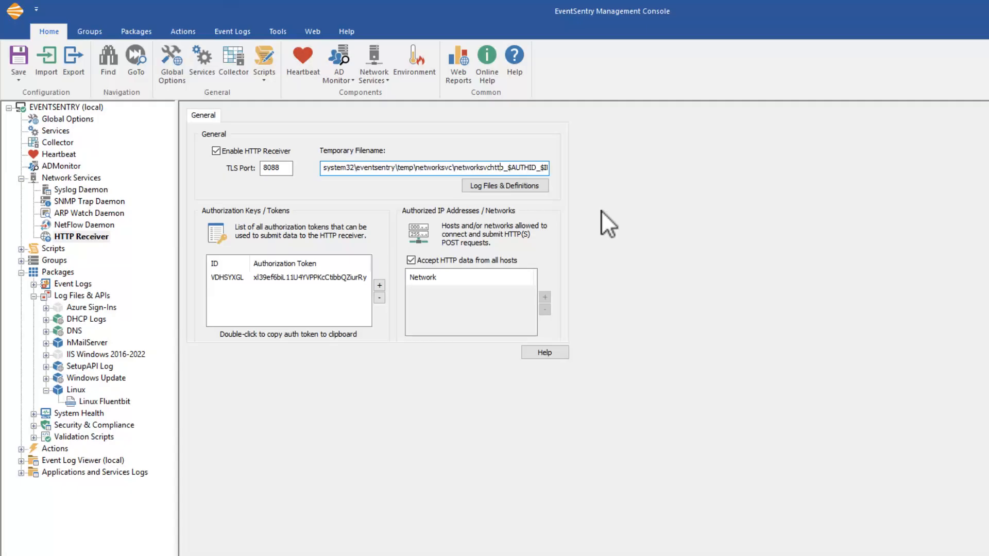
key("Right")
key("Right")
key("Right")
key("Right")
key("Right")
key("Right")
key("Right")
key("Right")
key("Right")
key("Right")
key("Right")
key("Right")
key("Right")
key("Right")
key("Right")
key("Right")
key("Right")
key("Right")
key("Right")
key("Right")
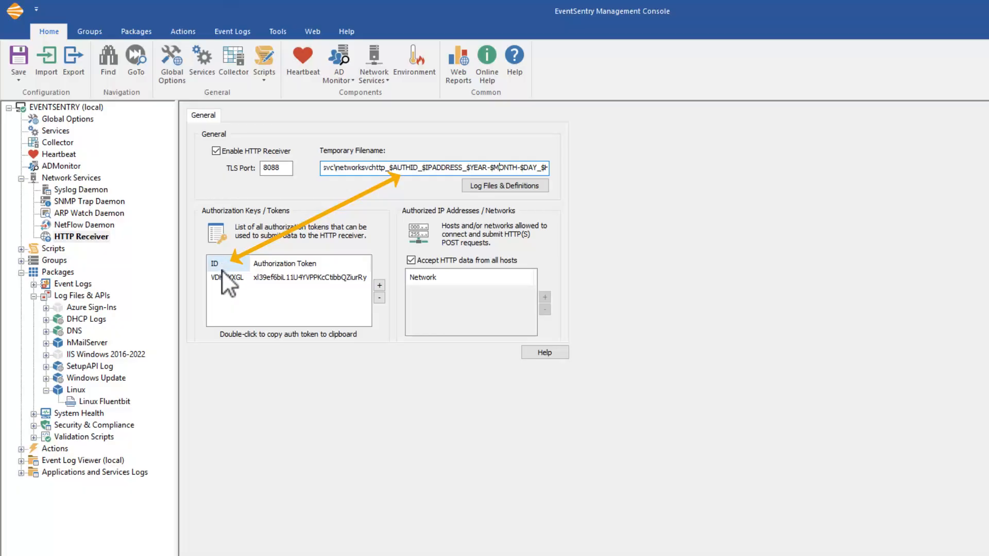
left_click(464, 165)
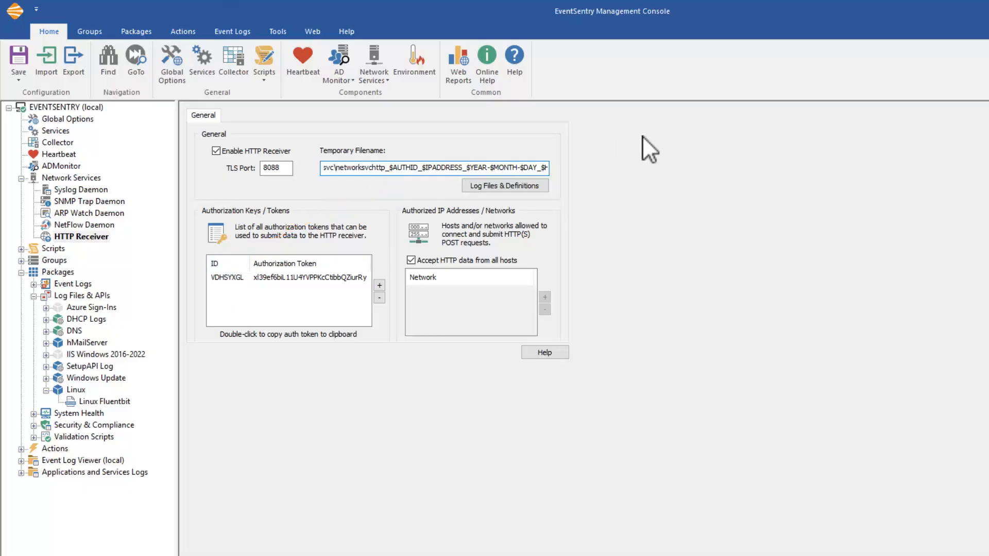
key("Right")
key("Right")
key("Right")
key("Right")
key("Right")
key("Right")
key("Right")
key("Right")
key("Right")
key("Right")
key("Right")
key("Right")
key("Right")
key("Right")
key("Right")
key("Right")
key("Right")
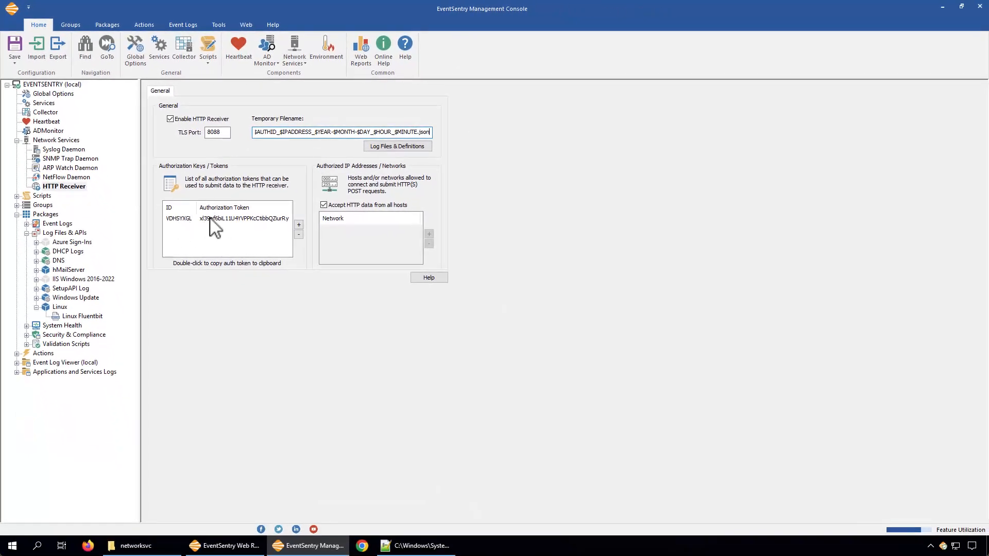
Step: Copy the existing HTTP Receiver authorization token and its ID, and paste them into a new Notepad++ document
double_click(210, 218)
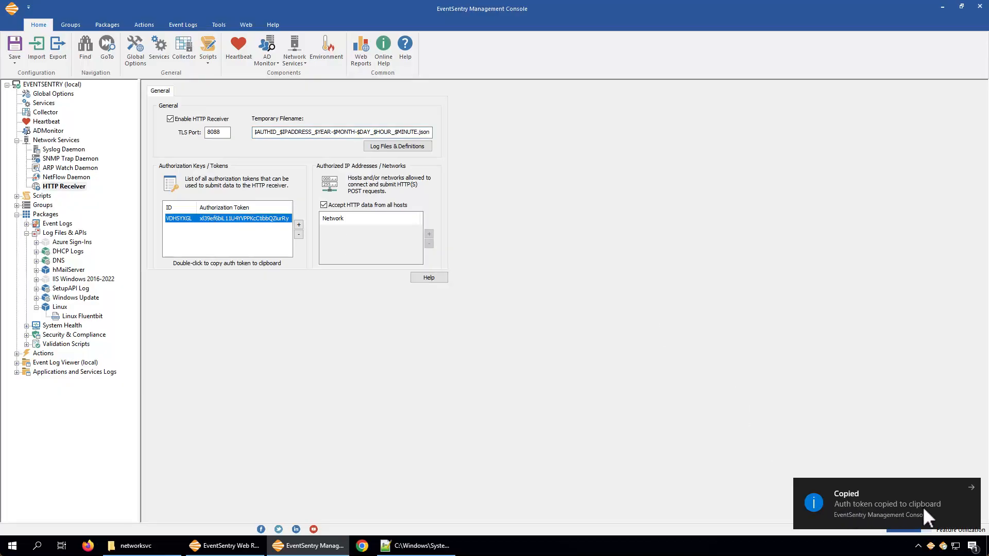
left_click(438, 547)
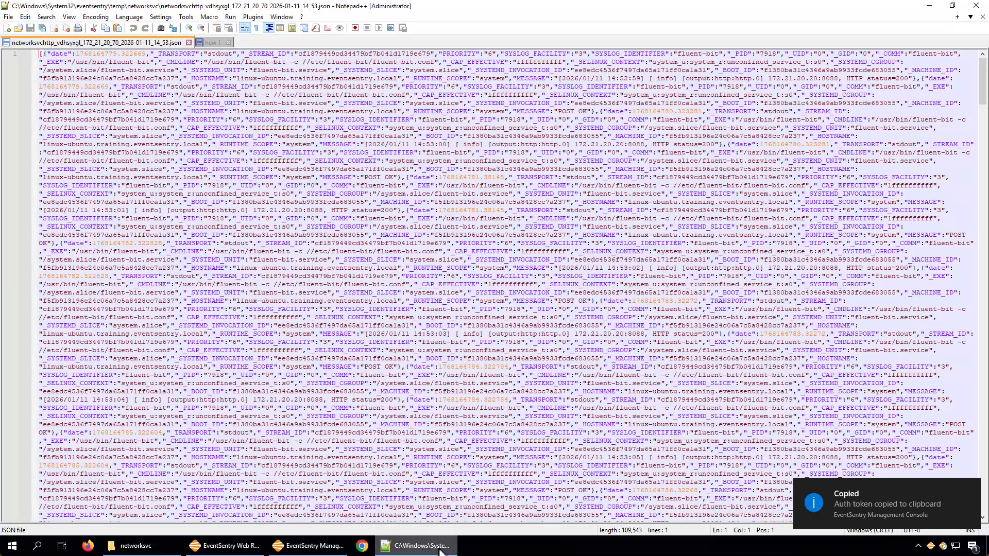
left_click(6, 28)
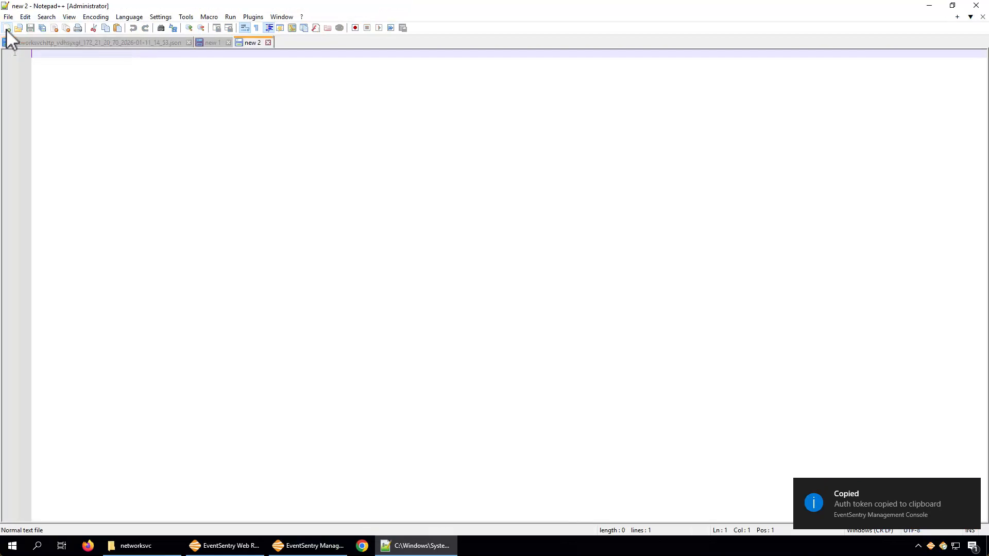
right_click(55, 61)
left_click(78, 90)
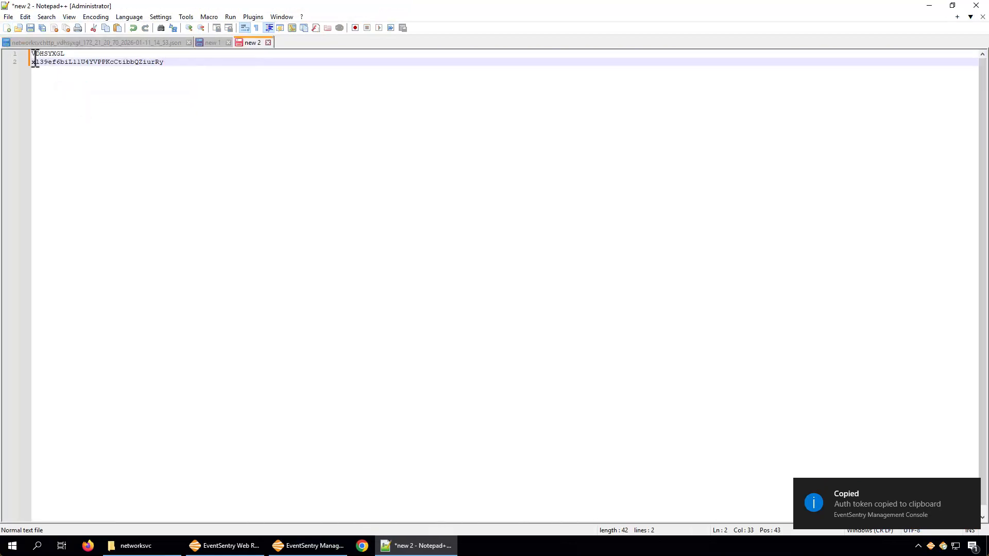
Step: Back in EventSentry Management Console, add a second HTTP Receiver authorization token and delete it again
left_click(297, 545)
left_click(298, 224)
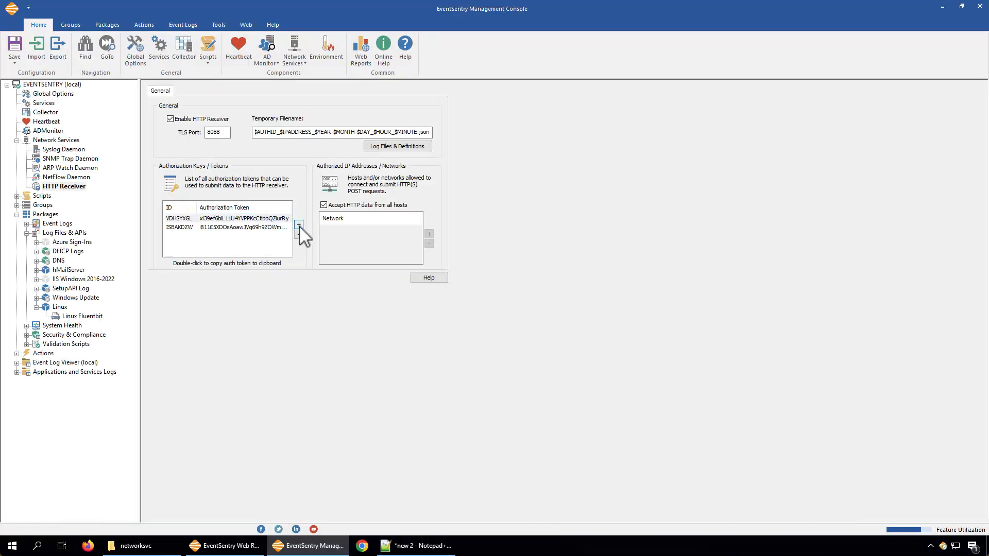
left_click(218, 227)
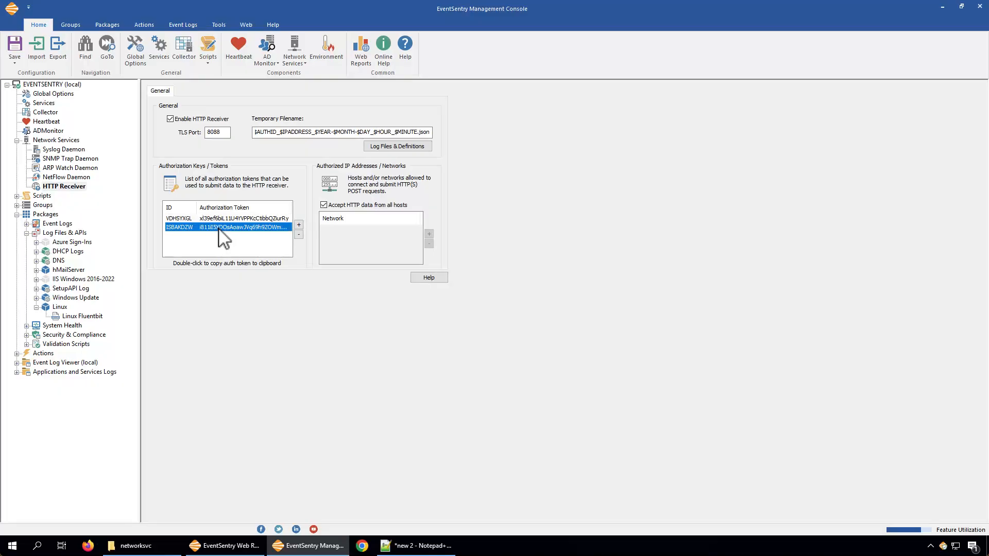
left_click(299, 235)
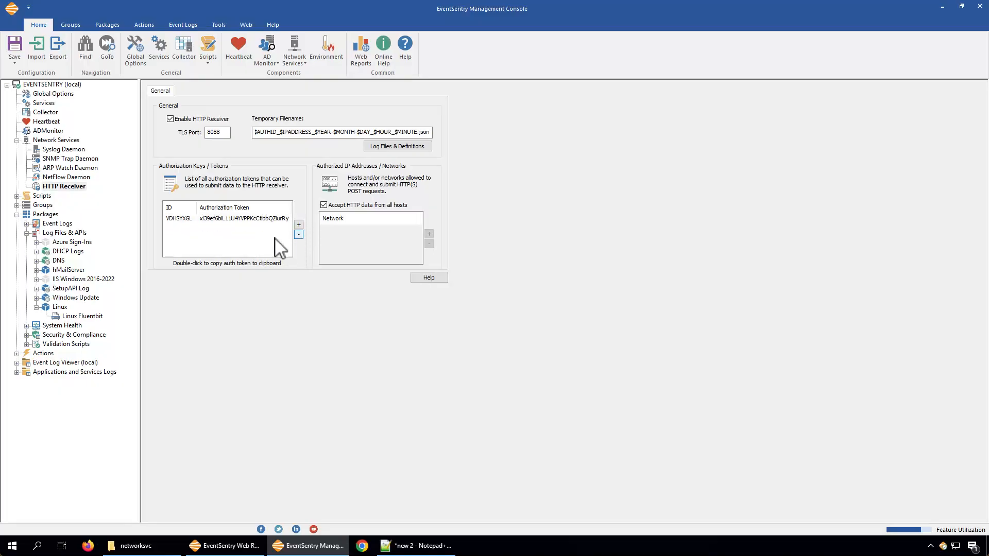
Step: Select the remaining authorization token and open the log files and definitions from the HTTP Receiver settings
left_click(240, 219)
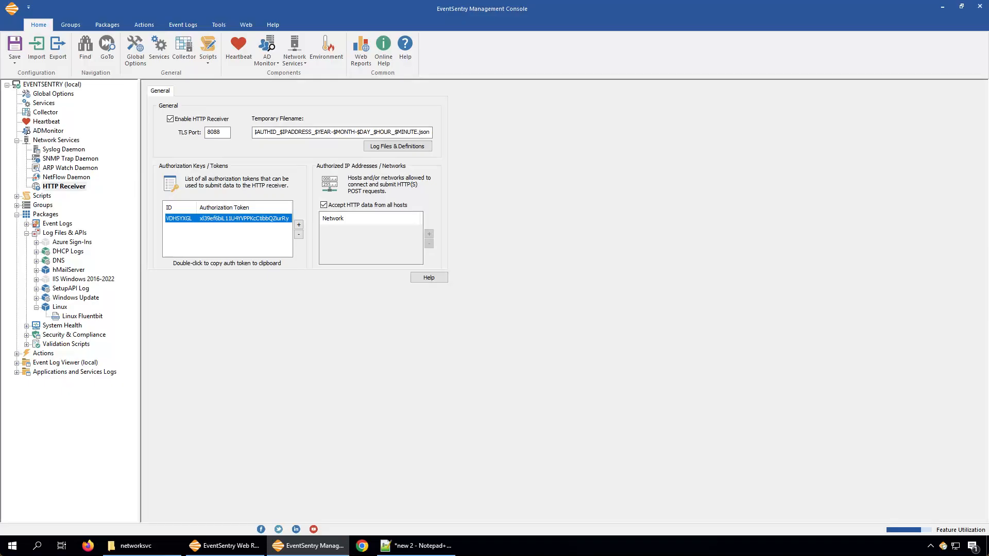
left_click(393, 148)
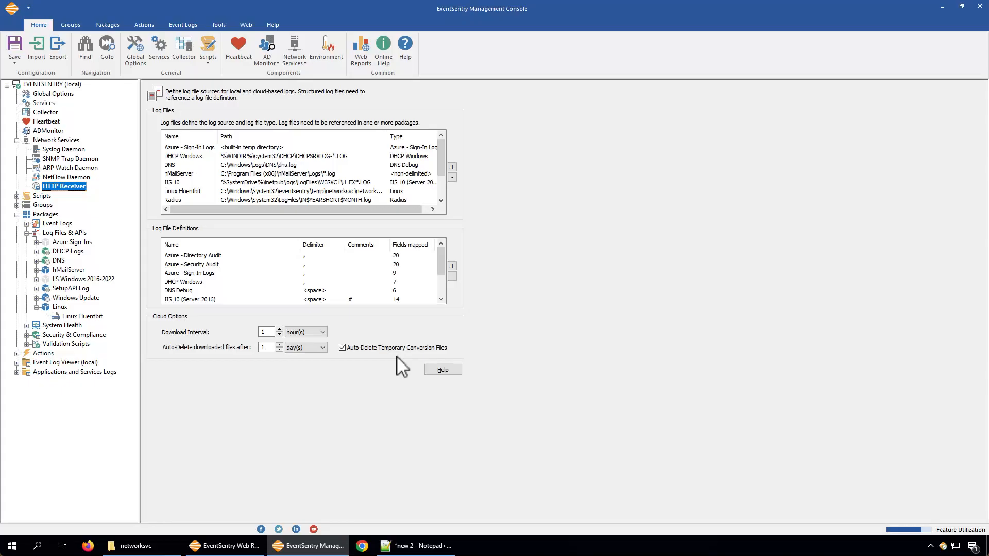
Step: Switch to Notepad++ and close the document new 2 without saving it
left_click(415, 545)
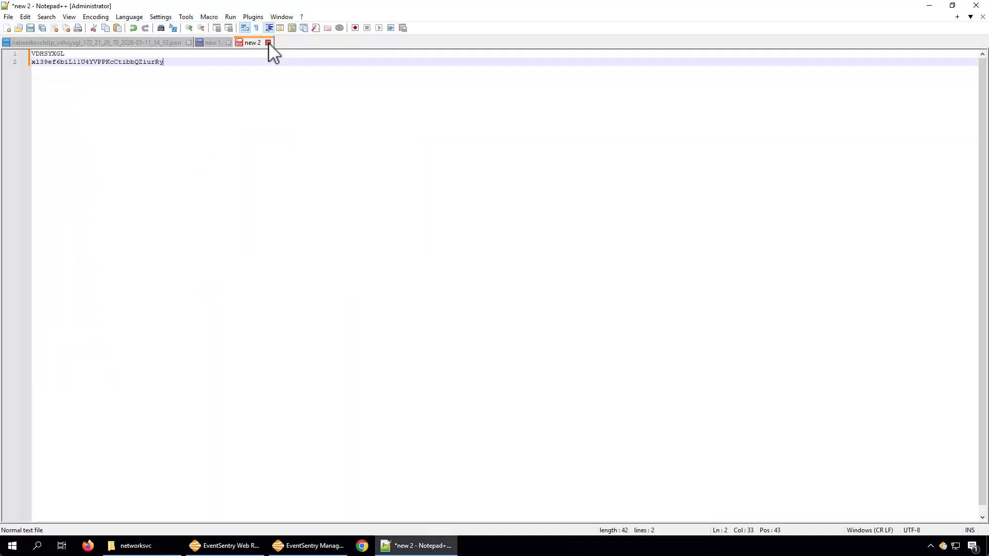
left_click(268, 43)
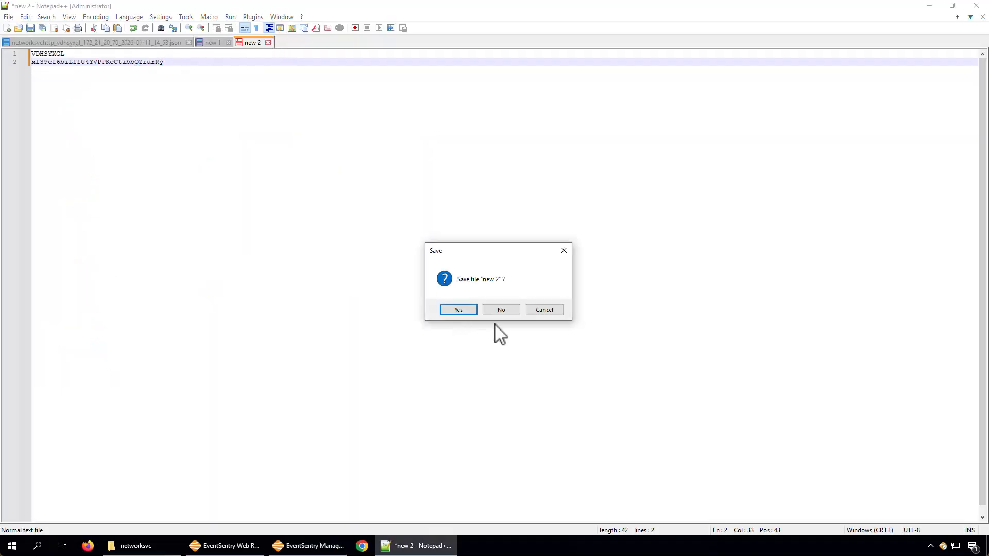
left_click(500, 310)
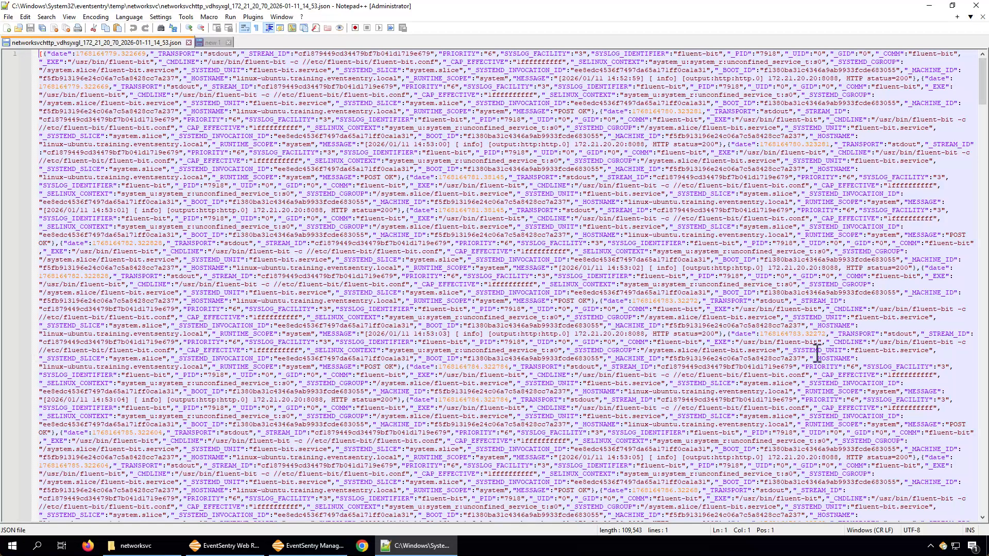
Step: Examine the received JSON log to its end and the formatted sample entry in new 1, including its MESSAGE and PRIORITY fields
left_click_drag(983, 98, 981, 515)
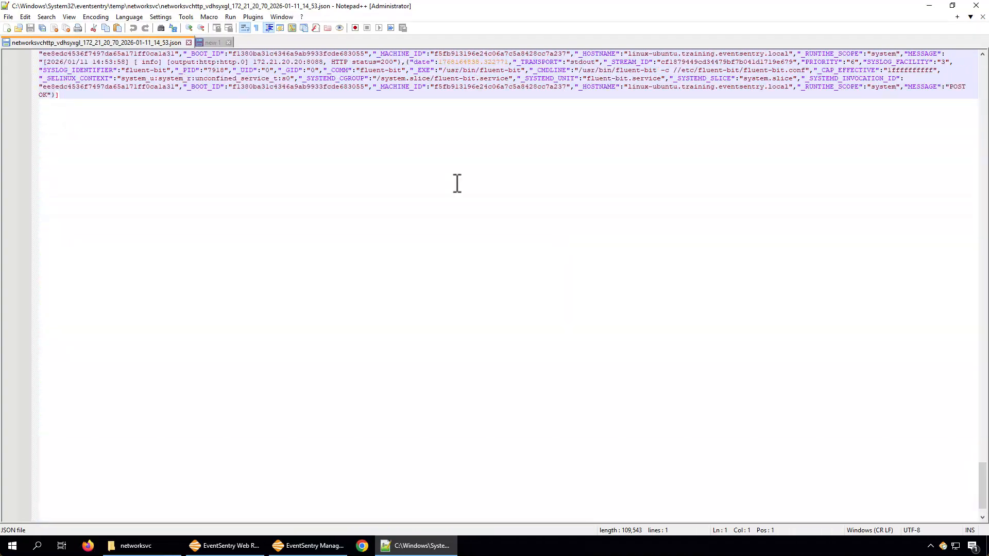
left_click(203, 41)
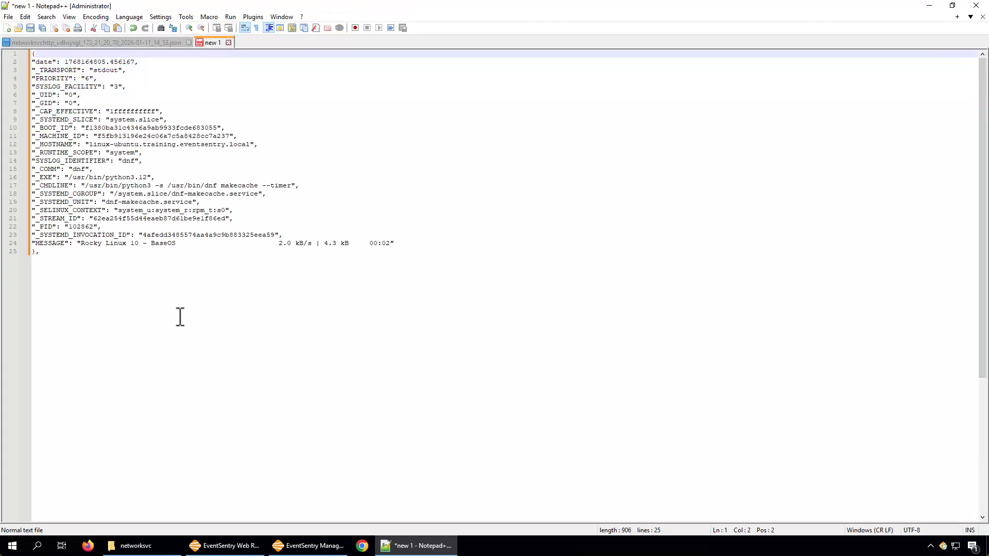
left_click(156, 323)
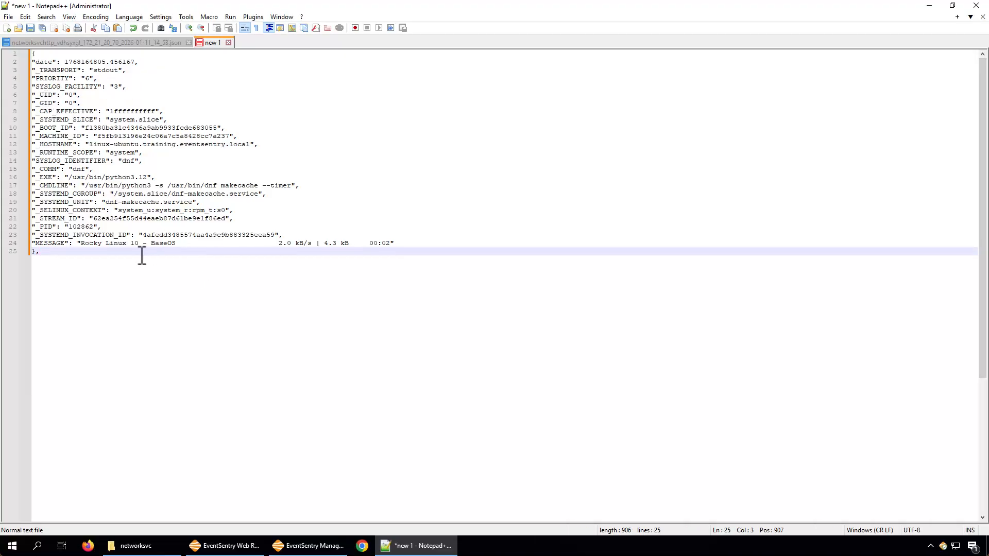
left_click_drag(82, 243, 392, 243)
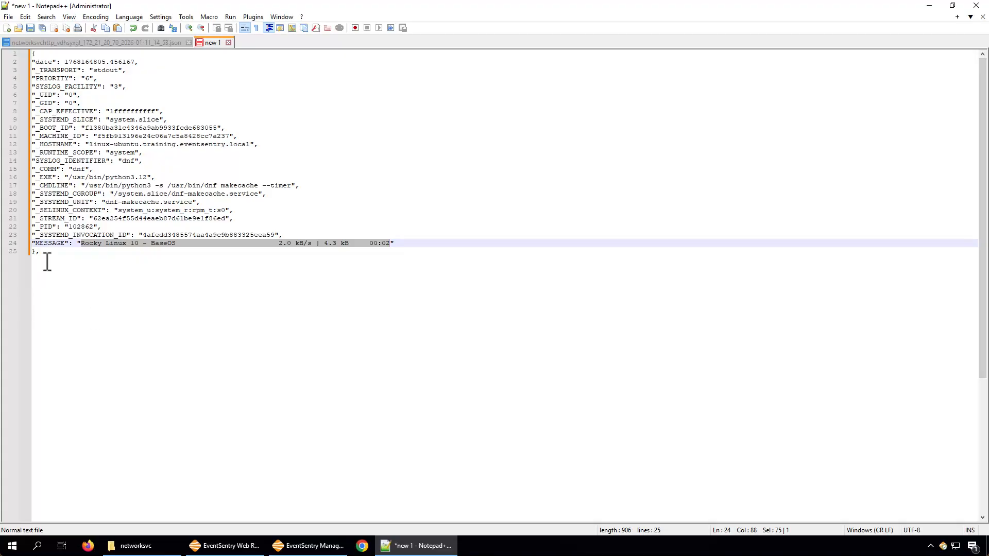
left_click(121, 227)
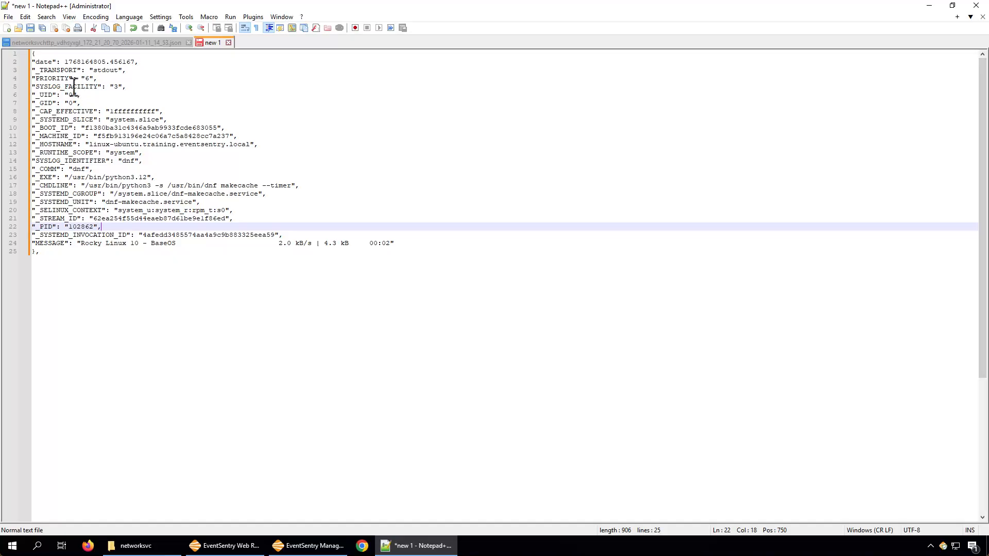
left_click(109, 78)
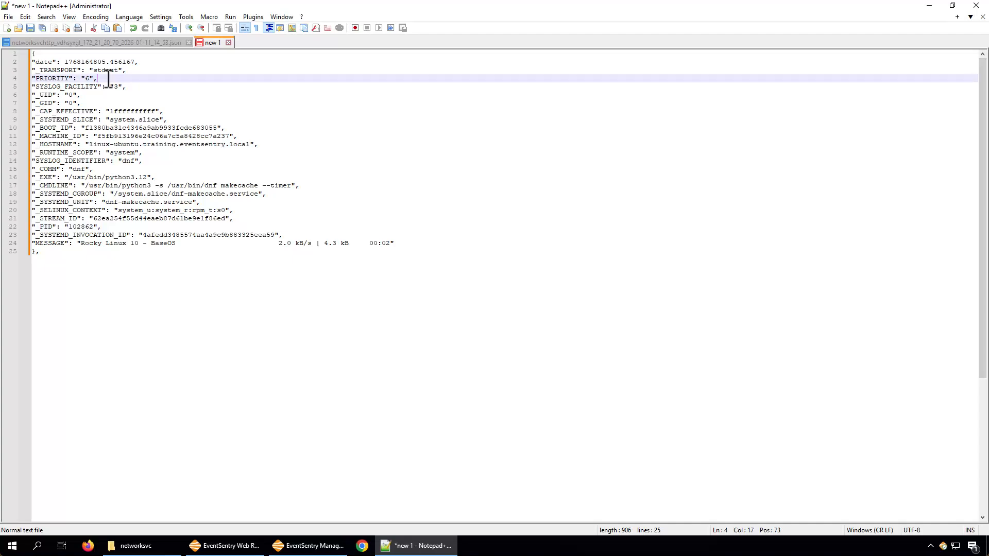
left_click(122, 291)
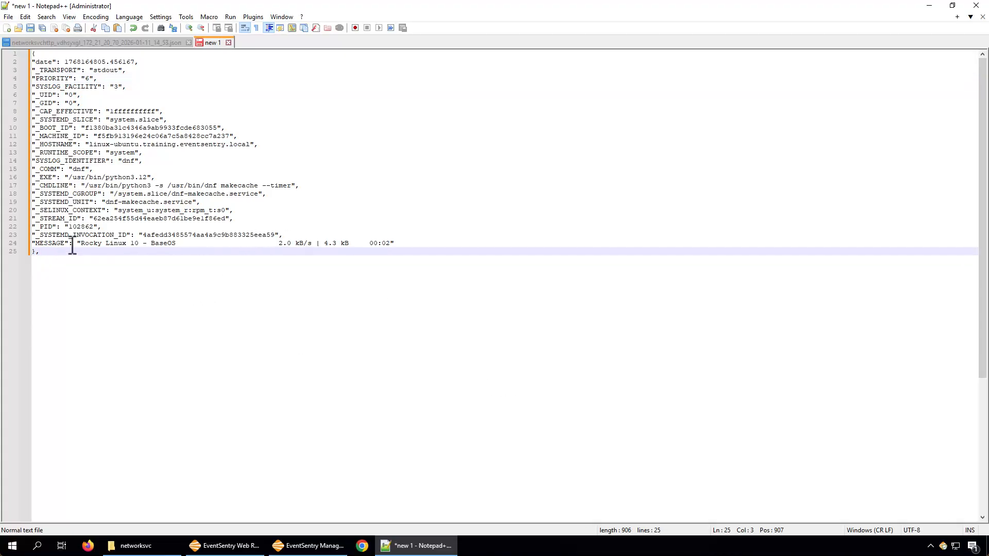
left_click_drag(23, 251, 8, 53)
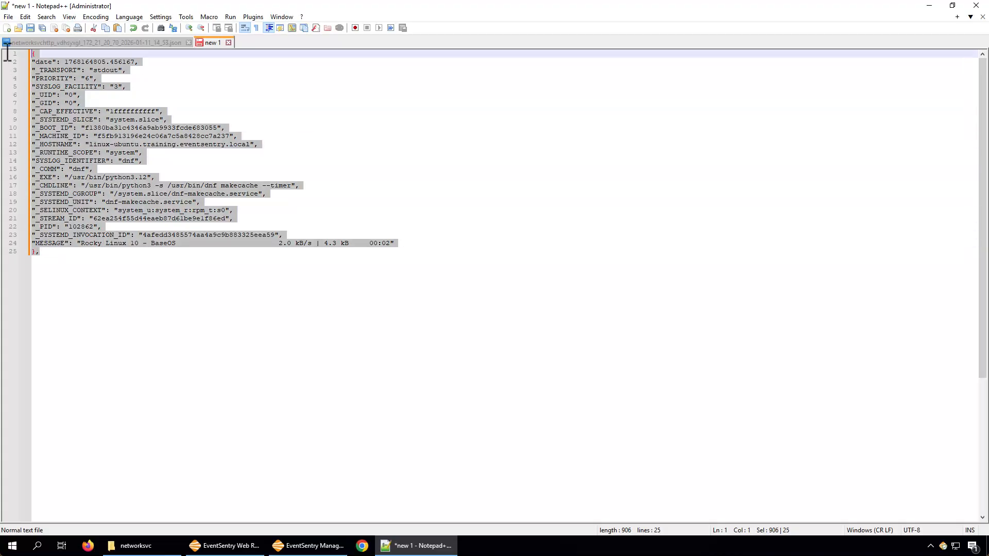
Step: Switch to EventSentry Web Reports and widen the HOSTNAME column in the detailed Linux log results
left_click(240, 547)
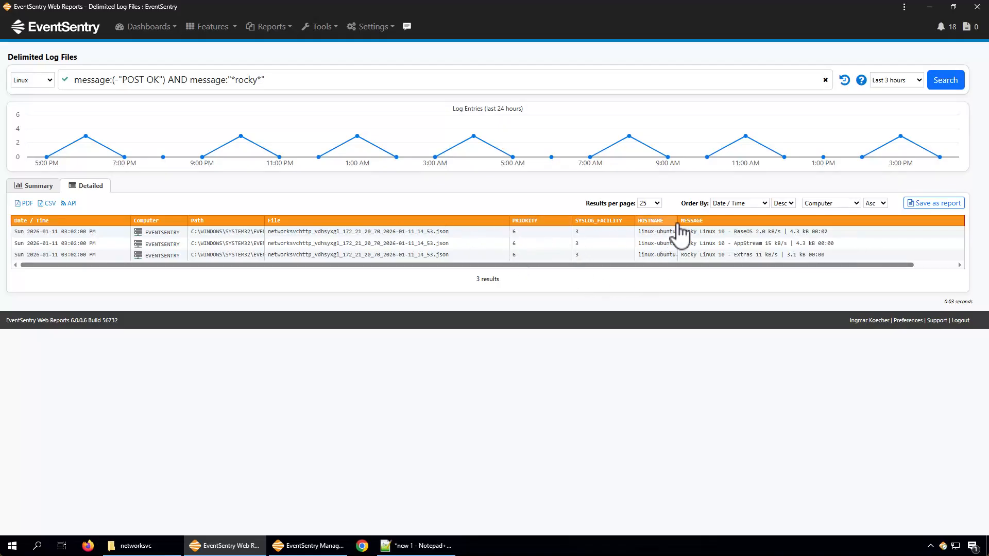
left_click_drag(677, 221, 705, 220)
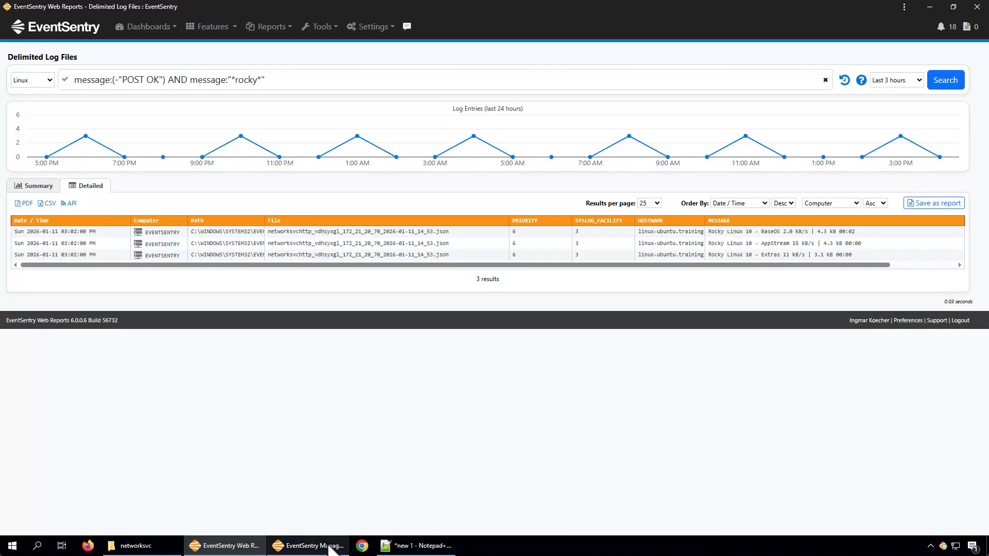
Step: Switch to EventSentry Management Console and open the PRIORITY field mapping in the Linux log file definition
left_click(309, 545)
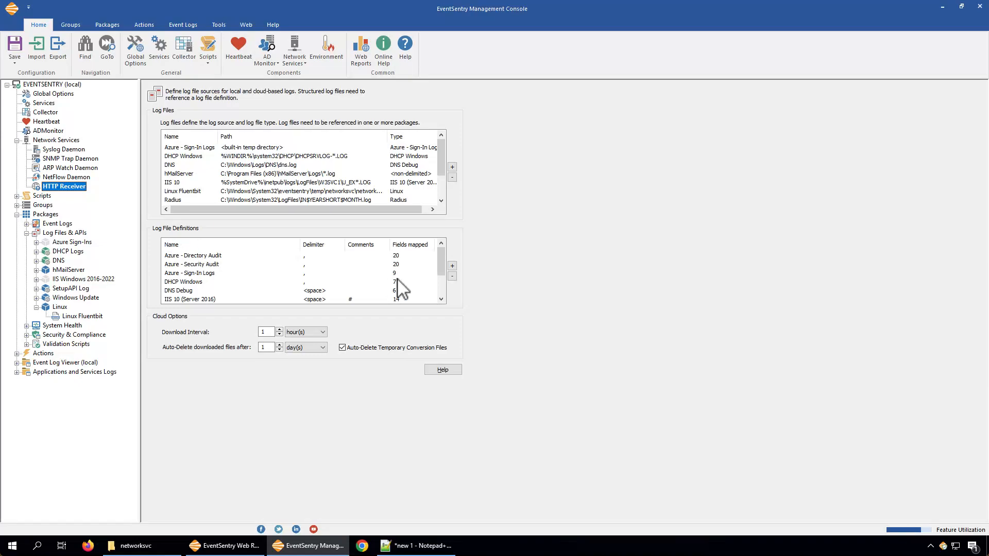
left_click_drag(440, 255, 442, 281)
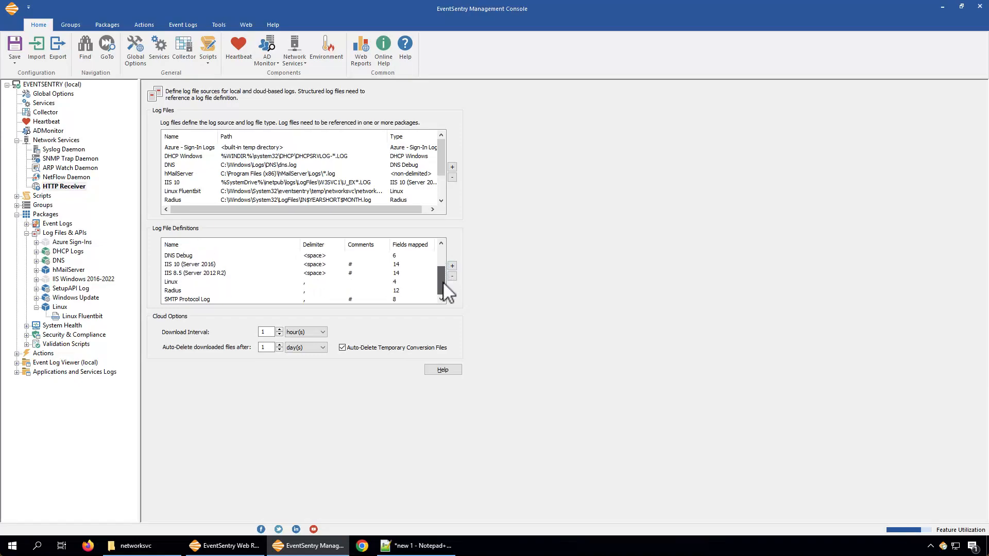
left_click(179, 283)
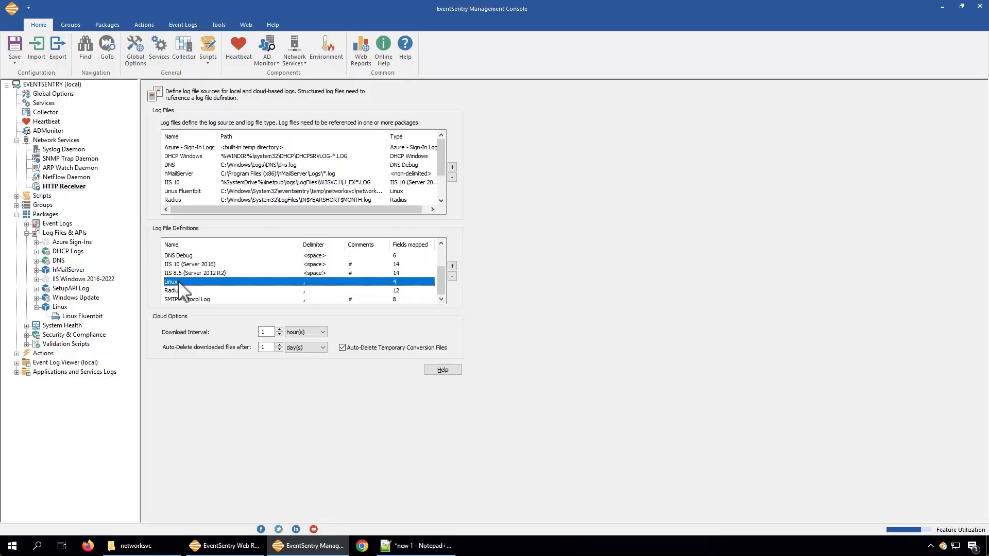
double_click(394, 282)
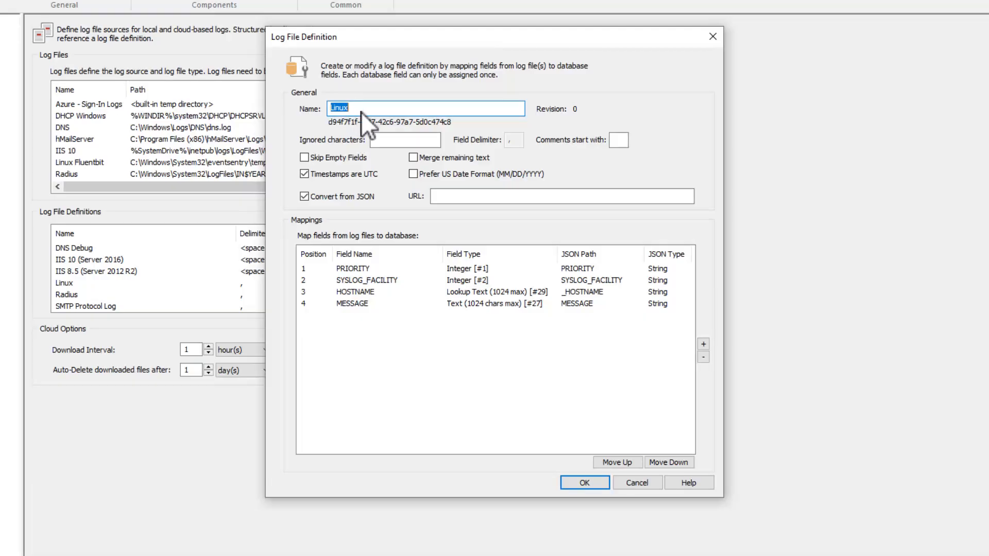
left_click(351, 268)
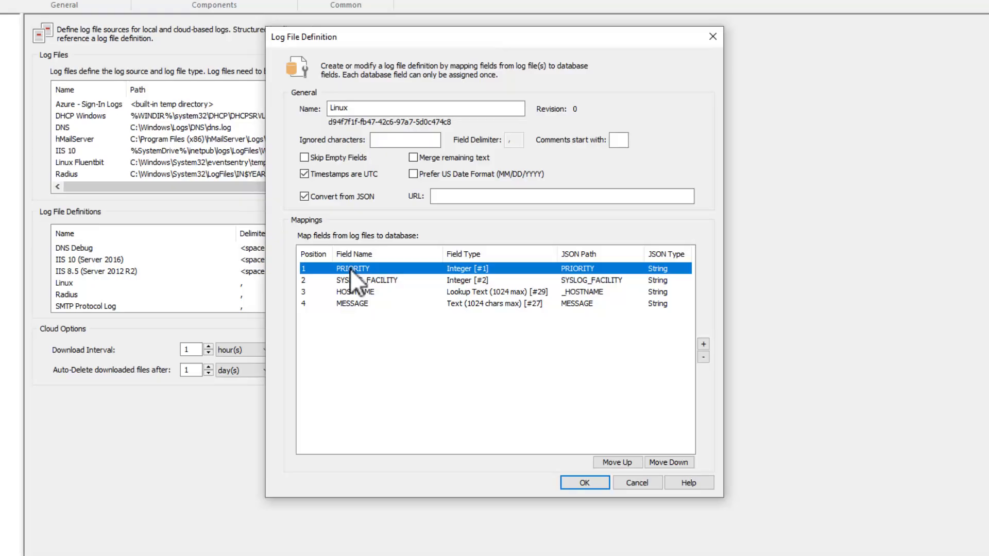
double_click(351, 268)
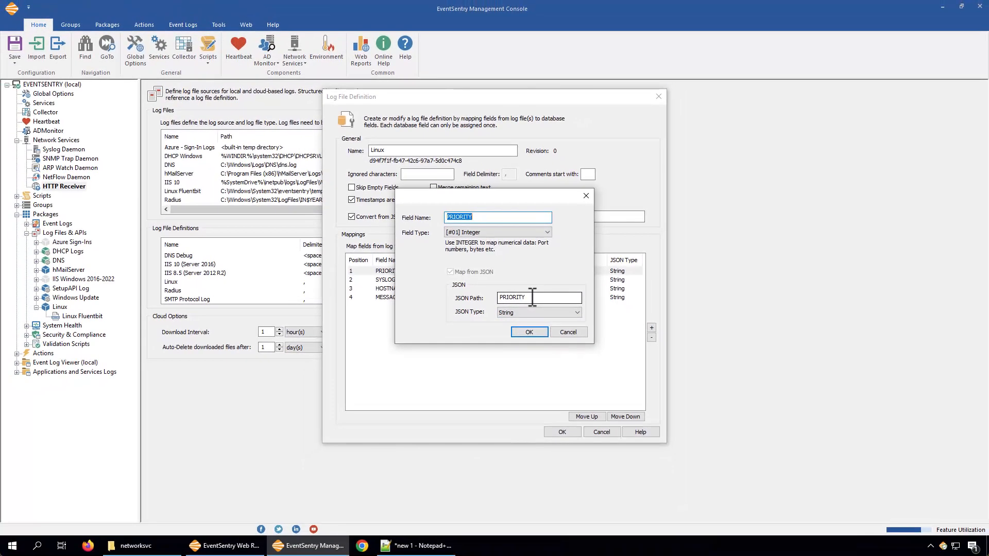
Step: Switch to Notepad++ and examine the PRIORITY field and its value in the sample log entry
left_click(430, 546)
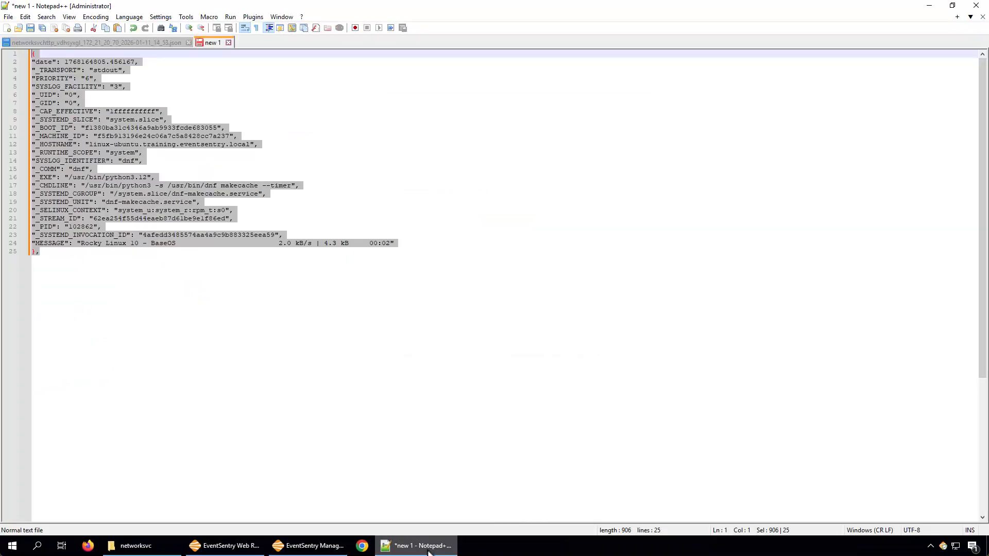
left_click(248, 299)
left_click_drag(69, 78, 58, 78)
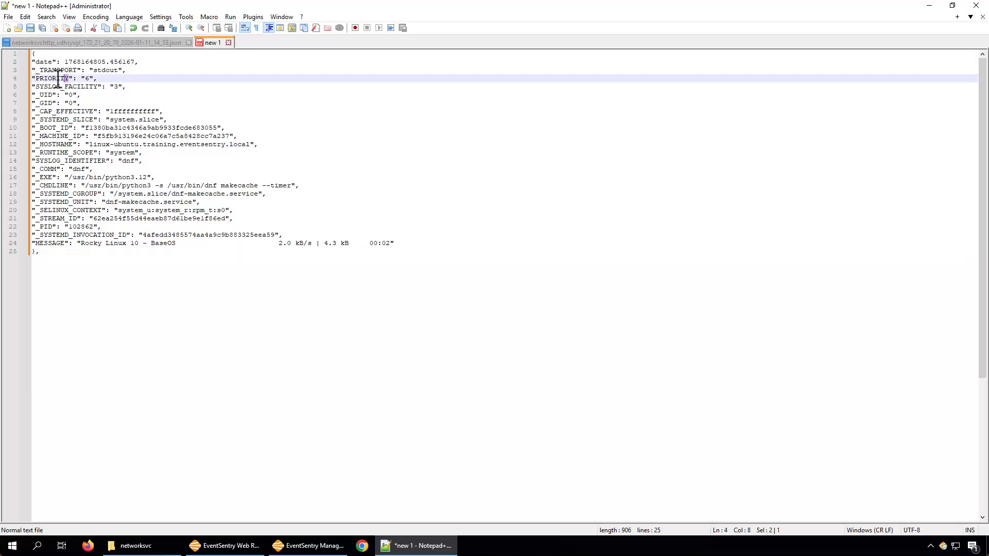
double_click(58, 78)
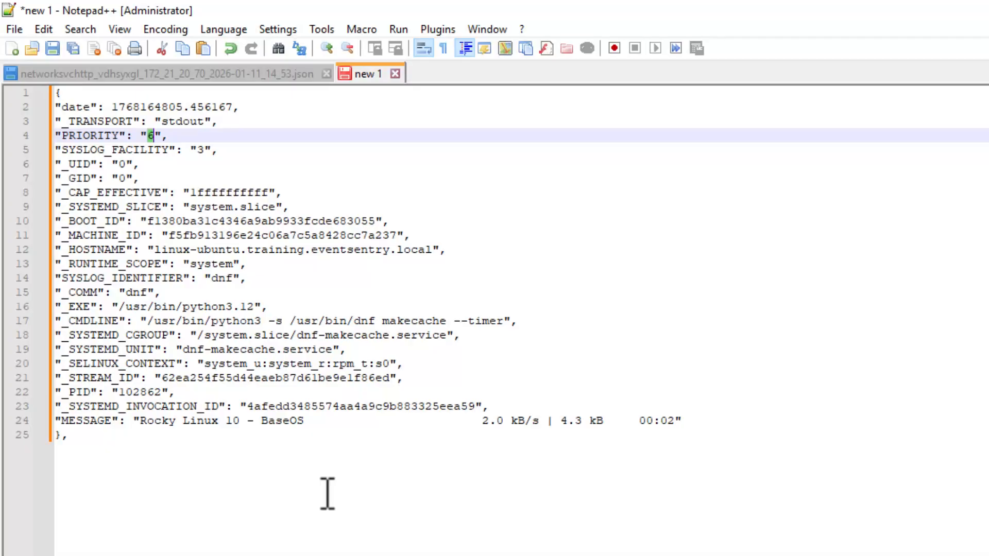
Step: Switch to EventSentry Management Console, check the PRIORITY mapping's JSON type, and close the mapping without changes
left_click(308, 545)
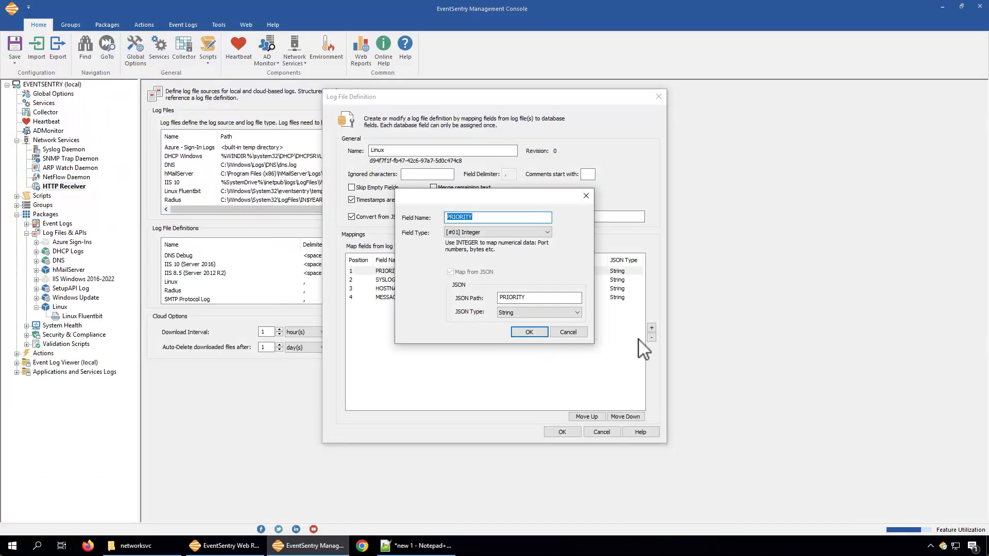
left_click(509, 310)
left_click(508, 310)
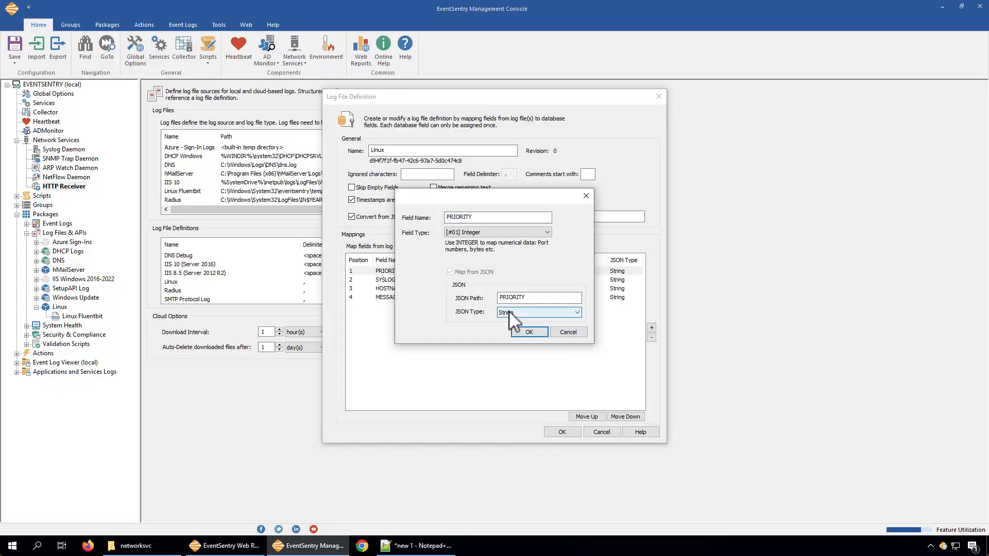
left_click(572, 333)
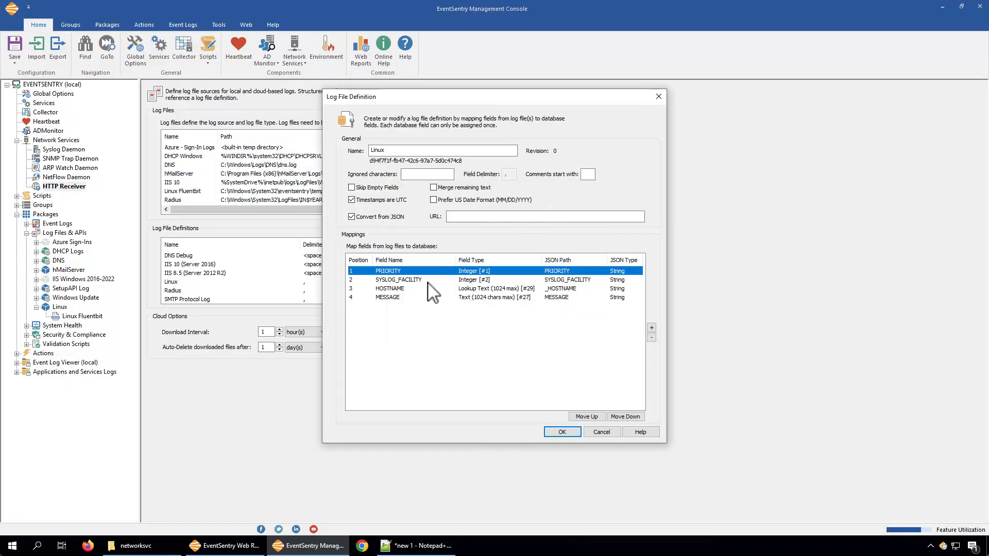
Step: Review the available field types in the SYSLOG_FACILITY mapping, glance at the sample entry in Notepad++, and close the mapping without changes
left_click(393, 282)
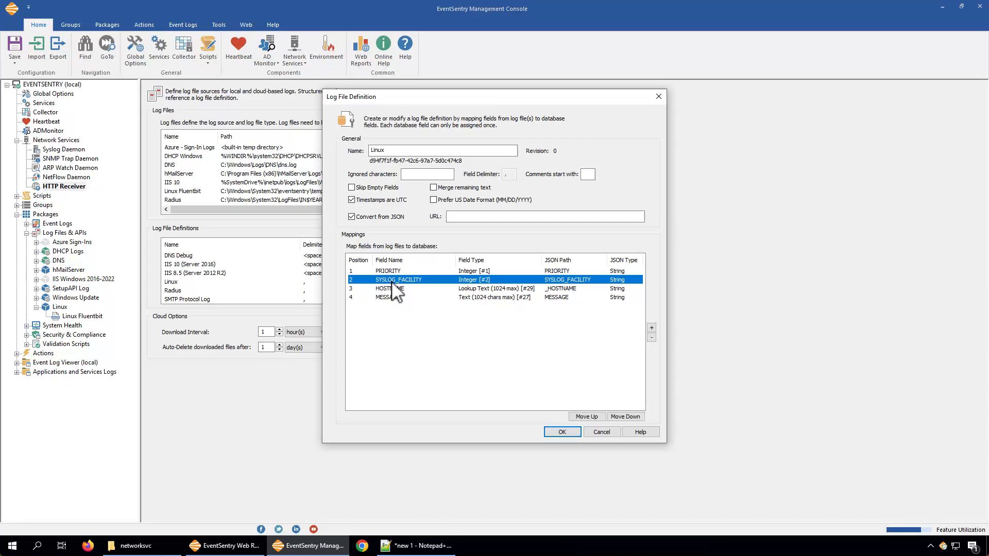
double_click(488, 281)
left_click(547, 232)
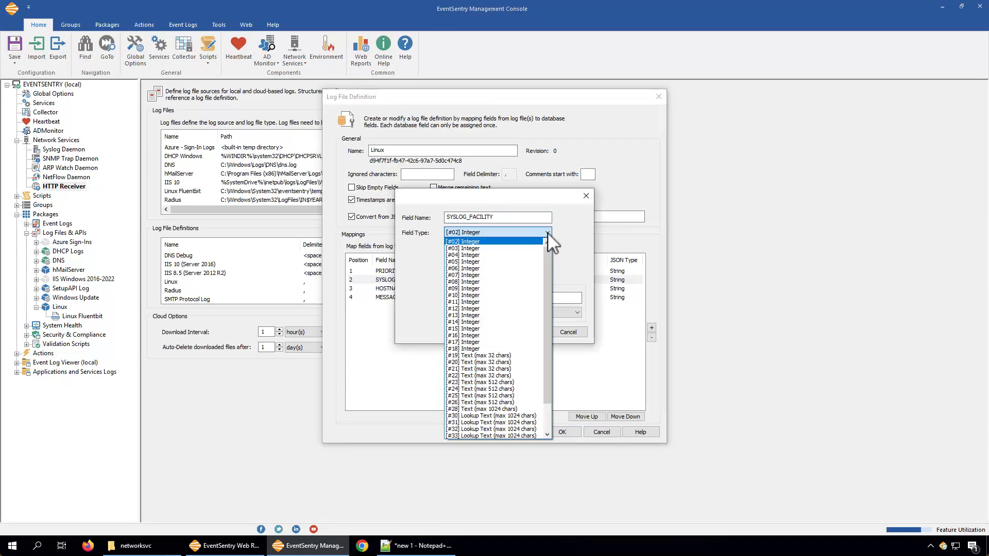
left_click(547, 234)
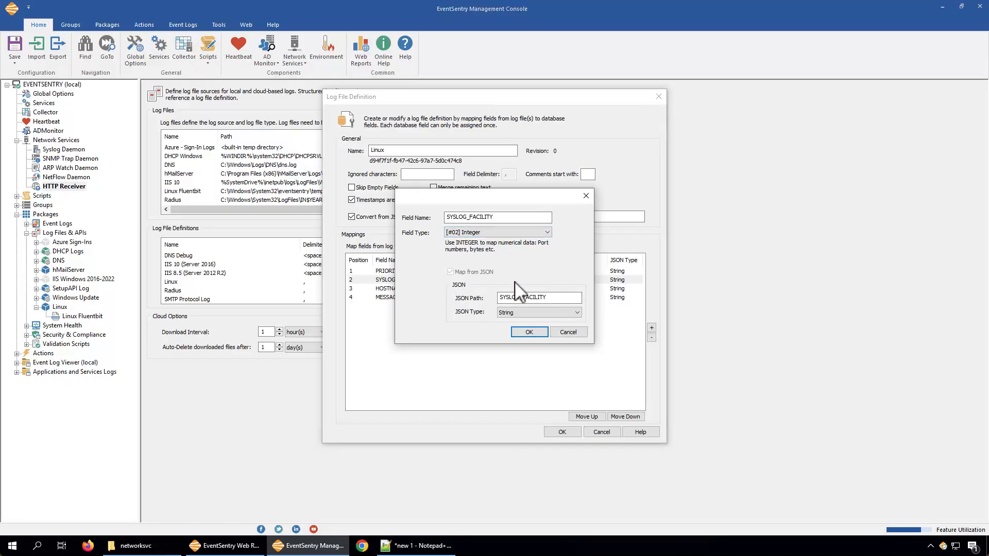
left_click(546, 233)
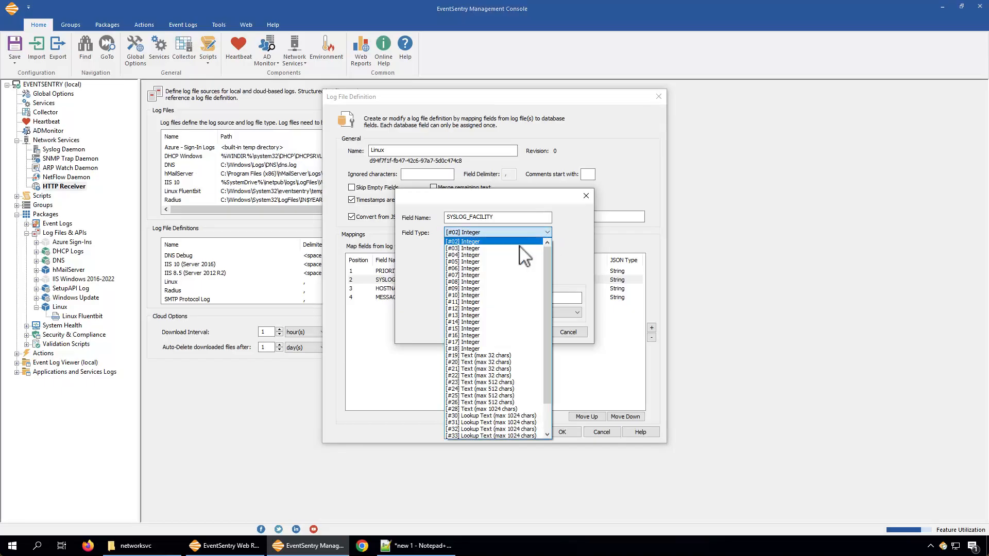
left_click(467, 241)
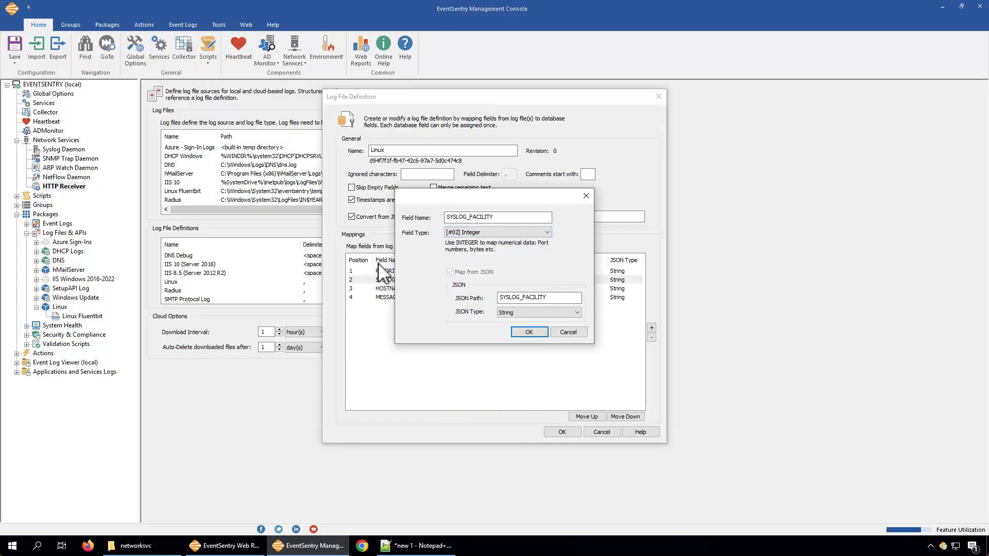
left_click(547, 233)
left_click(549, 231)
left_click(412, 548)
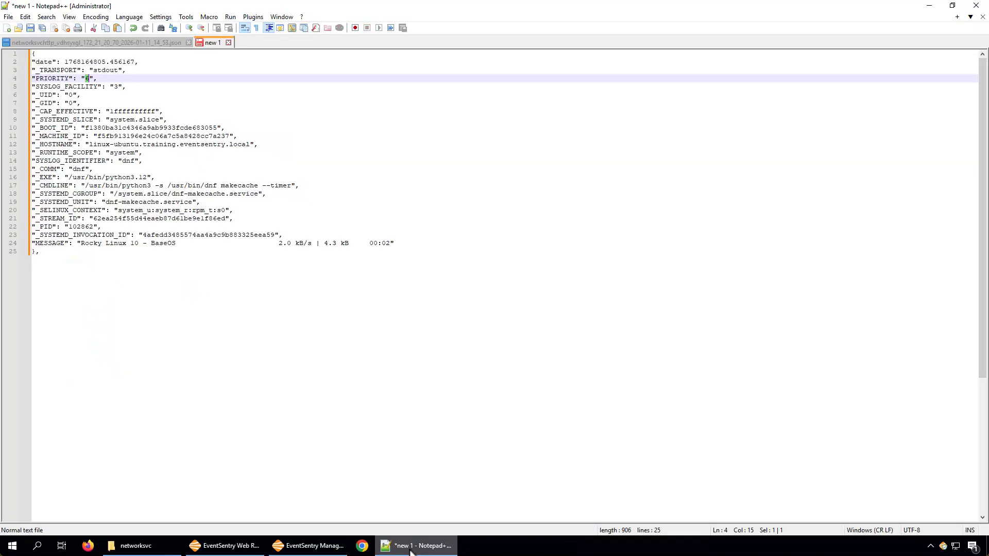
left_click(412, 549)
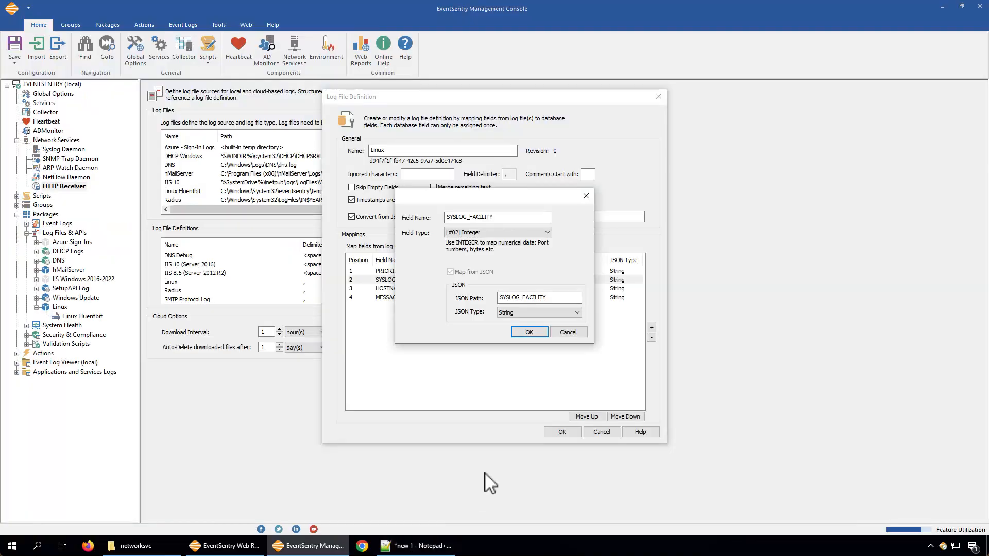
left_click(566, 331)
Step: Compare the HOSTNAME mapping with the _HOSTNAME field of the sample entry in Notepad++, and close the mapping without changes
left_click(558, 289)
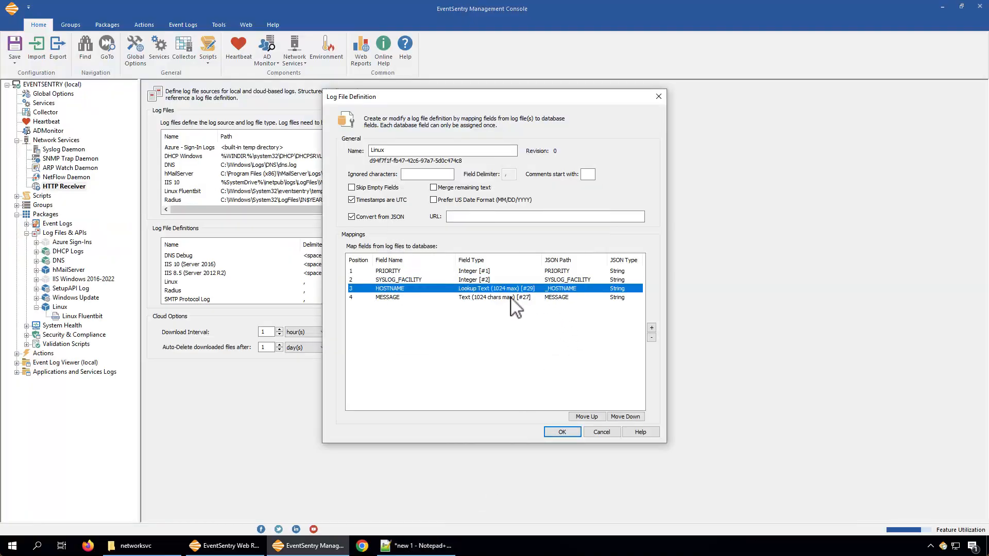
double_click(413, 291)
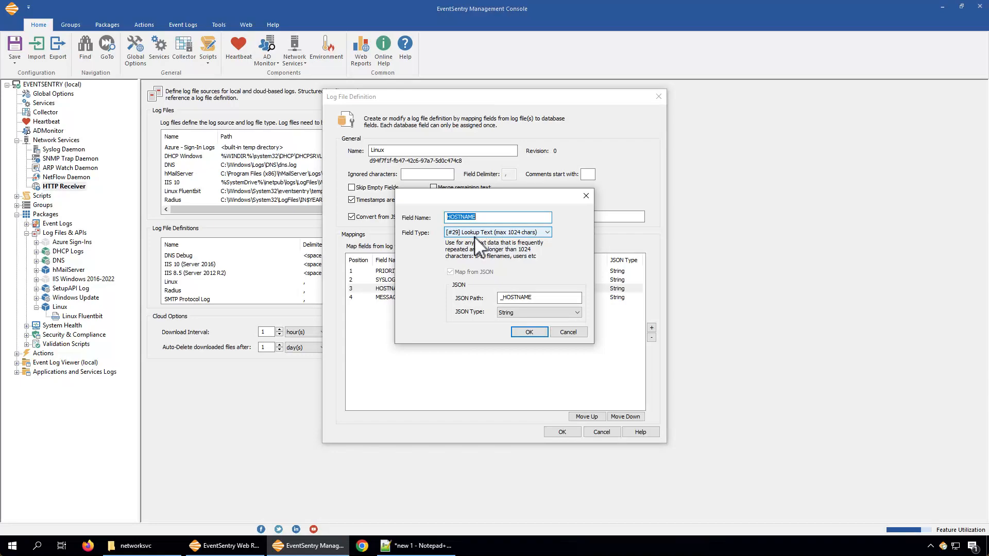
left_click(440, 549)
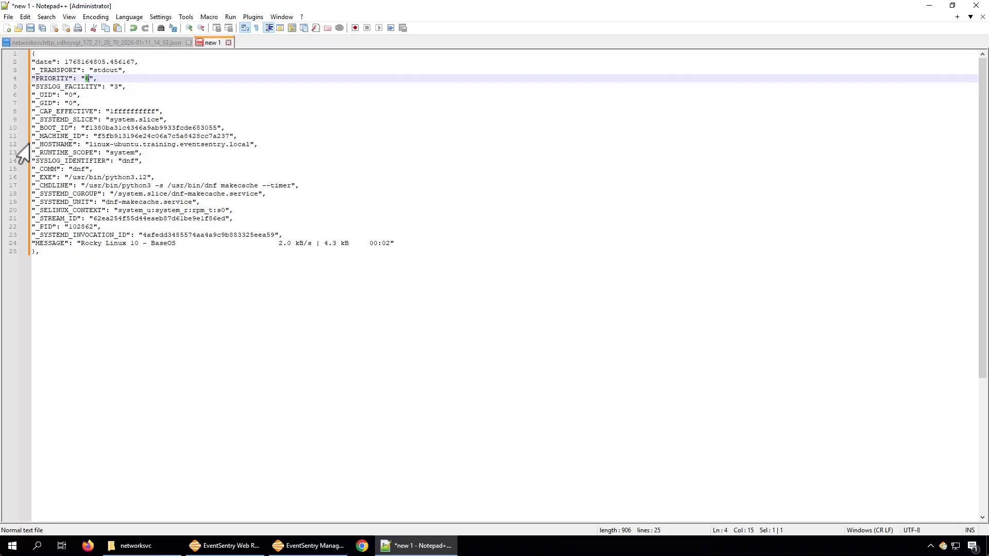
left_click_drag(36, 144, 71, 144)
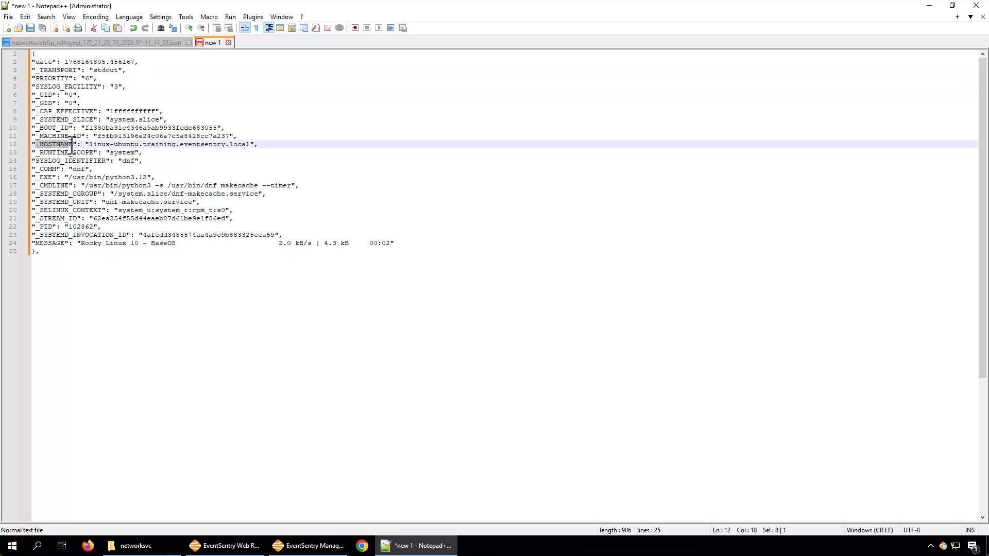
left_click(340, 546)
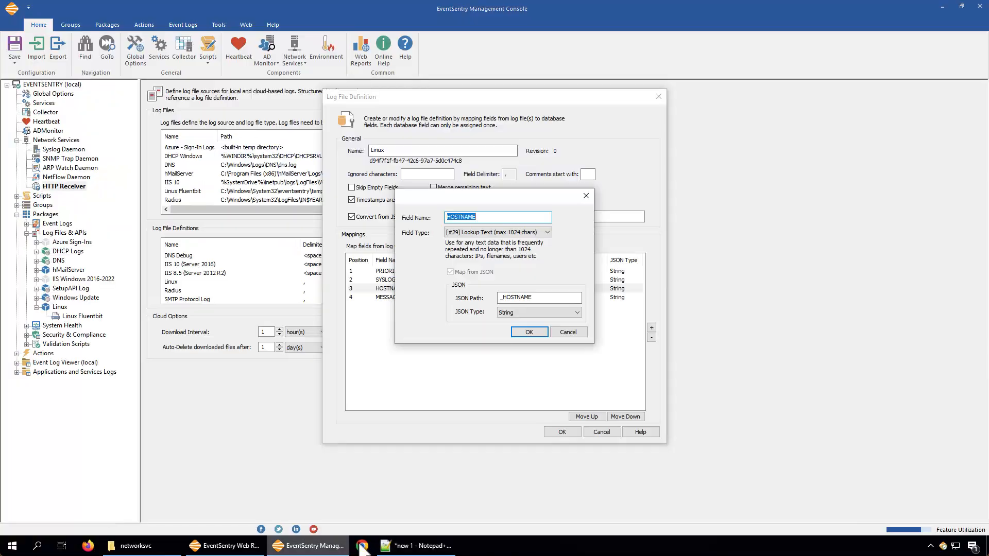
key("alt+Tab")
key("alt+Tab")
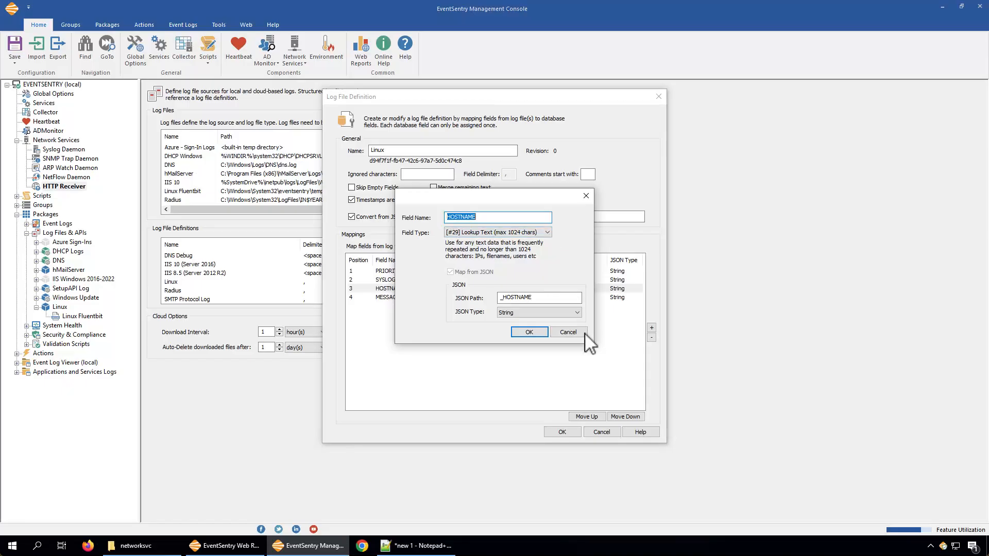
left_click(571, 334)
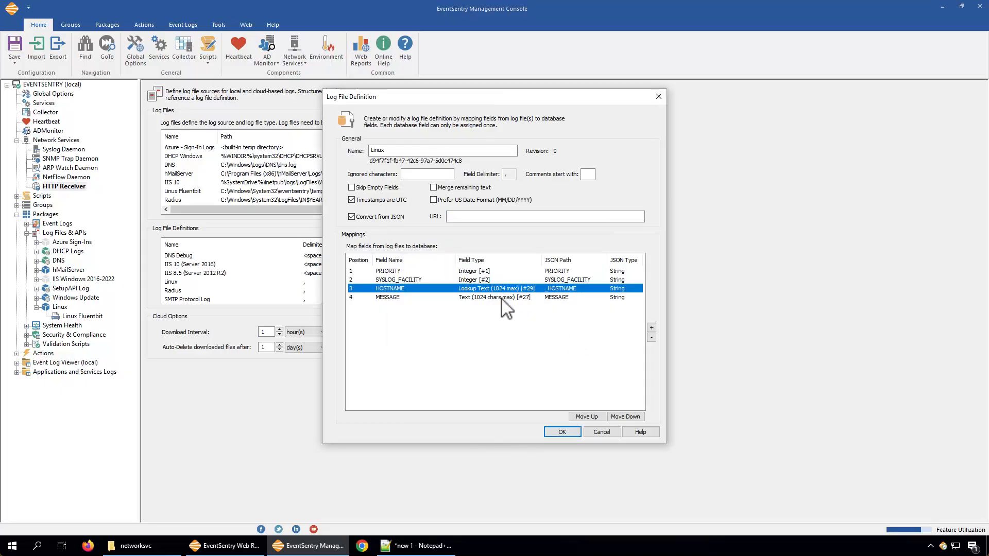
Step: Compare the MESSAGE mapping with the MESSAGE field of the sample entry in Notepad++, and close the mapping without changes
double_click(500, 298)
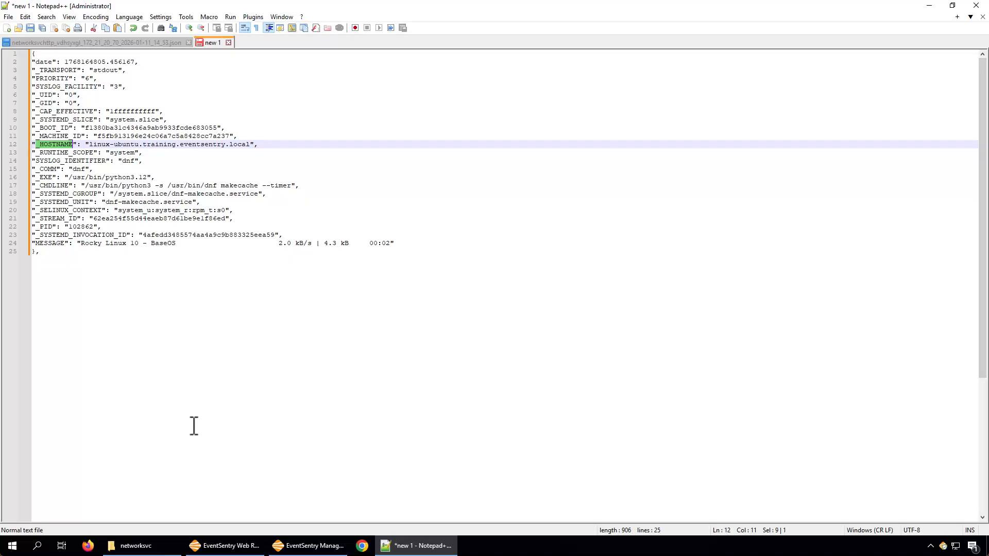
double_click(50, 245)
left_click(69, 246)
left_click_drag(63, 246, 30, 248)
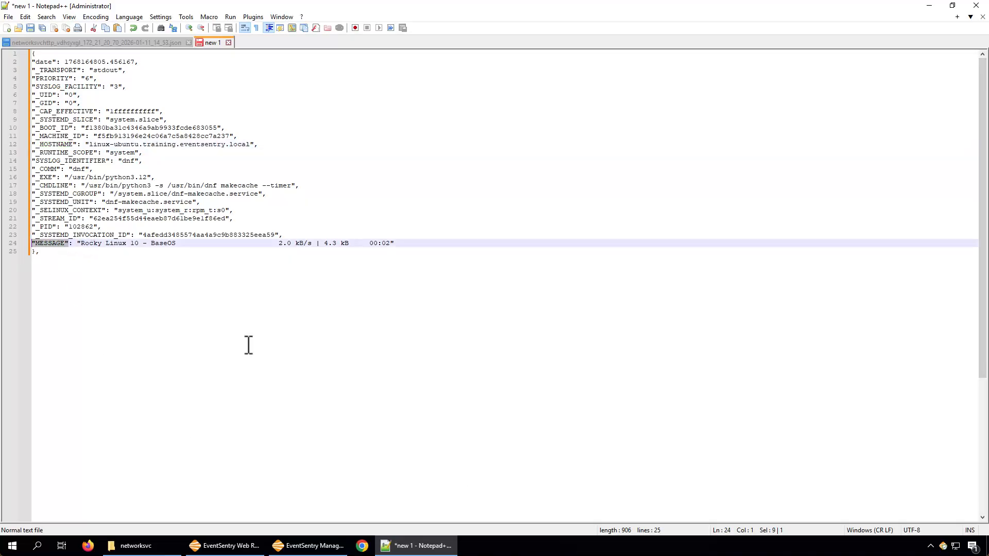
left_click(327, 549)
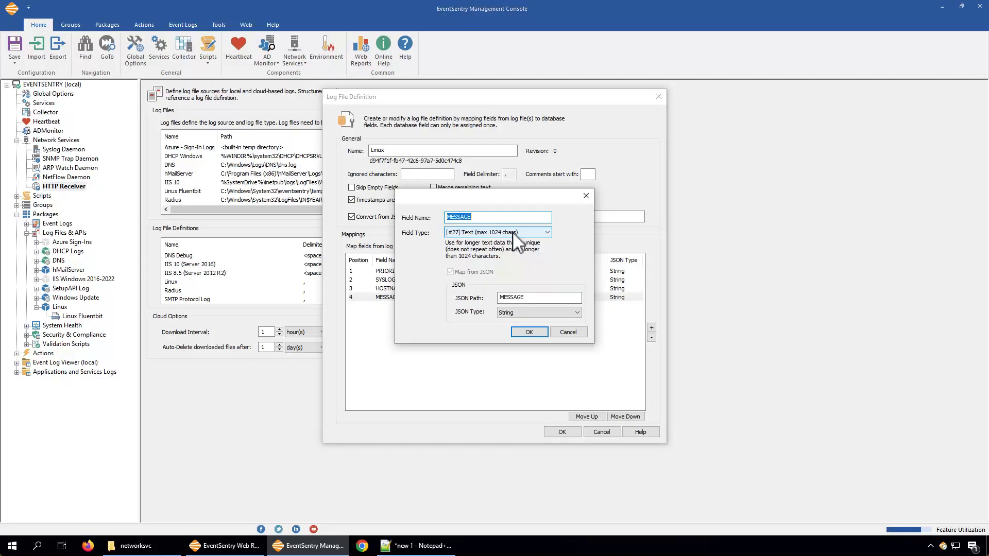
left_click(569, 332)
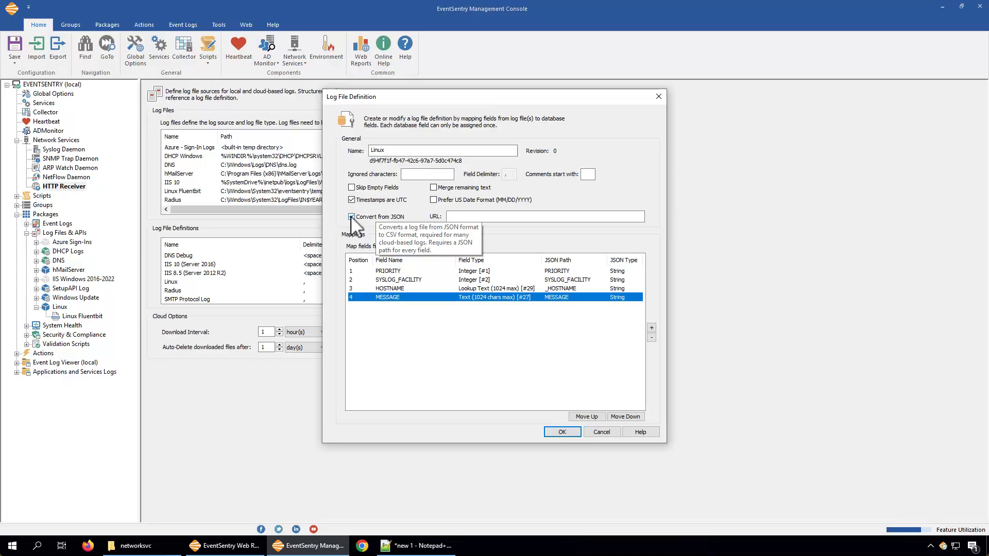
Step: Accept the Linux log file definition and fit the log files list's Path column to show the full Linux Fluentbit path
left_click(571, 434)
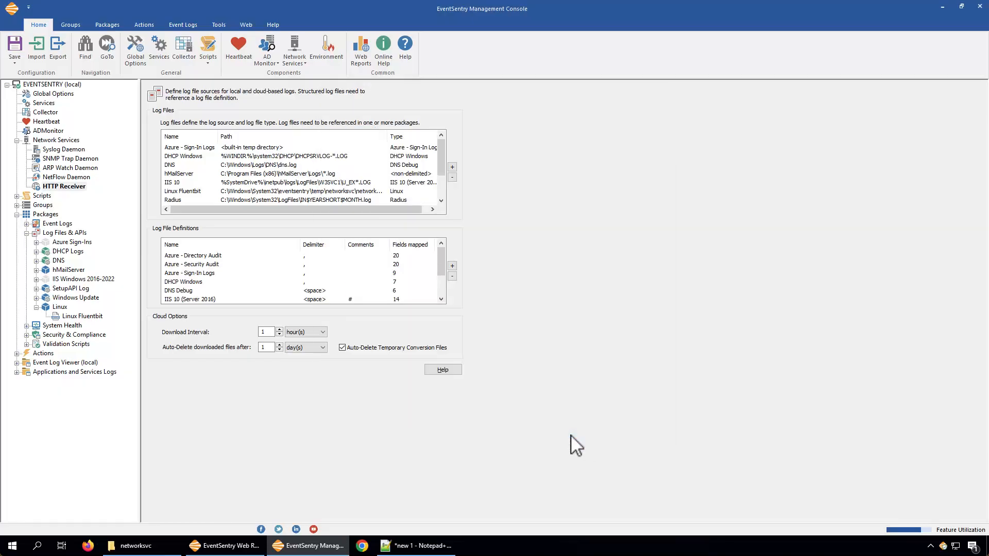
left_click_drag(441, 256, 440, 276)
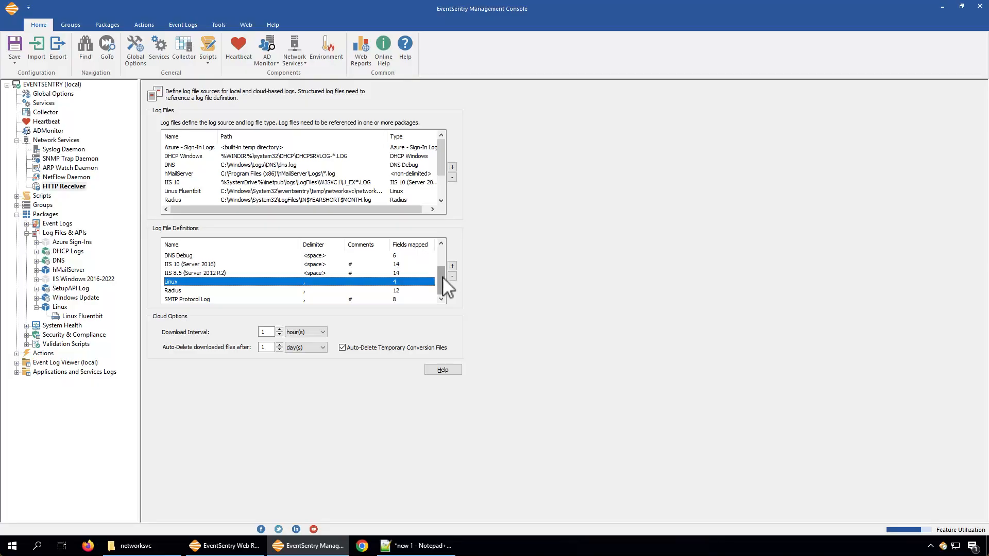
left_click(360, 192)
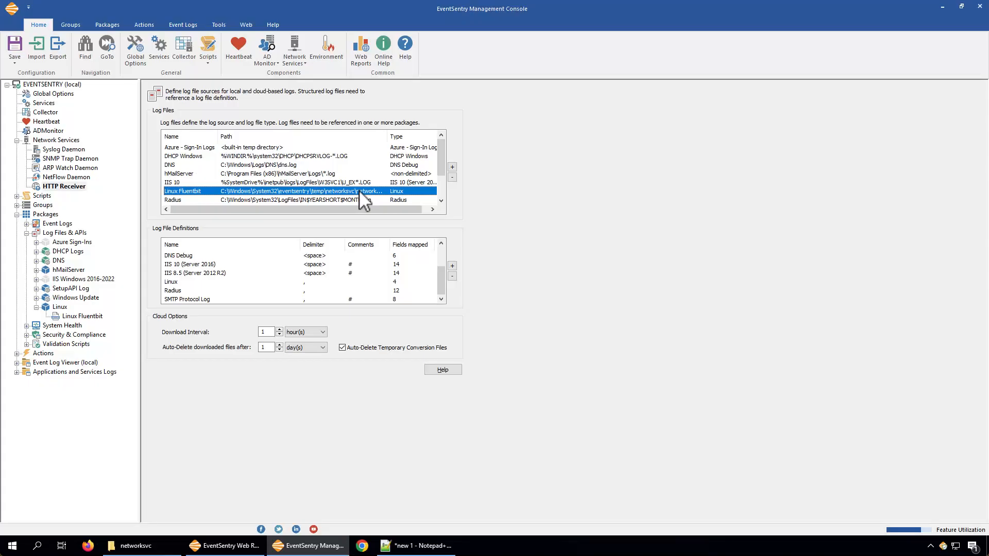
double_click(387, 136)
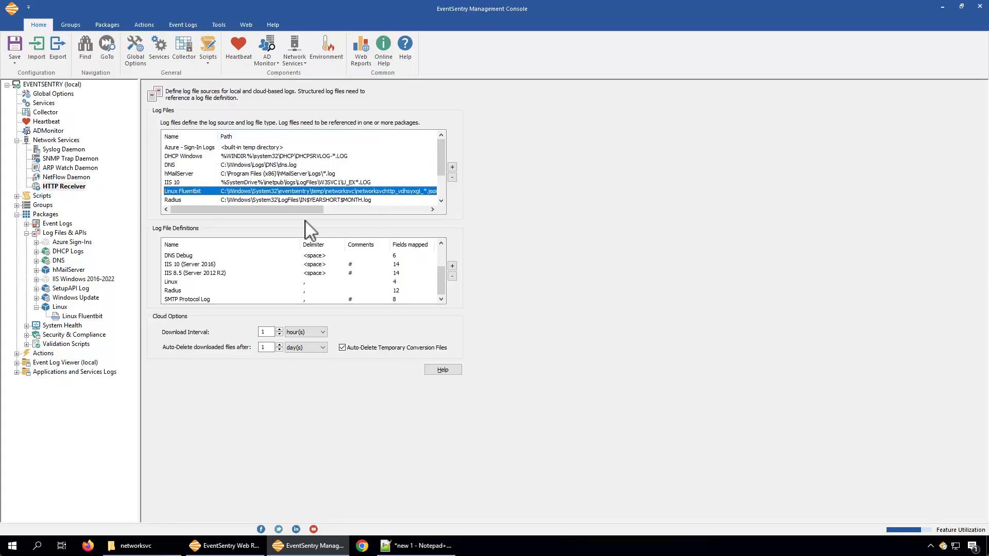
mouse_move(291, 210)
left_mouse_down()
mouse_move(309, 210)
mouse_move(289, 210)
left_mouse_up()
Step: Review the Linux Fluentbit log file's name, file definition choices and path, and close it without changes
double_click(182, 191)
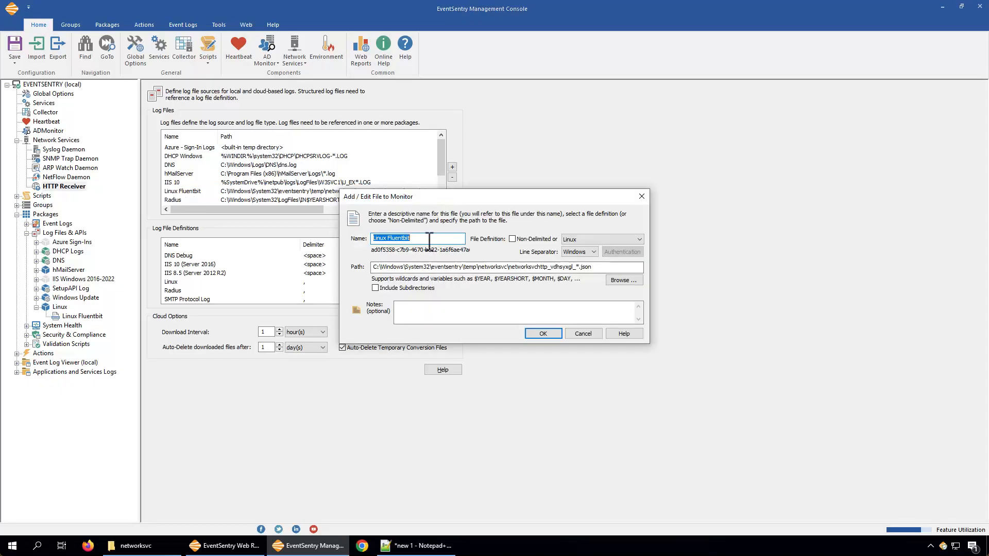
left_click(429, 241)
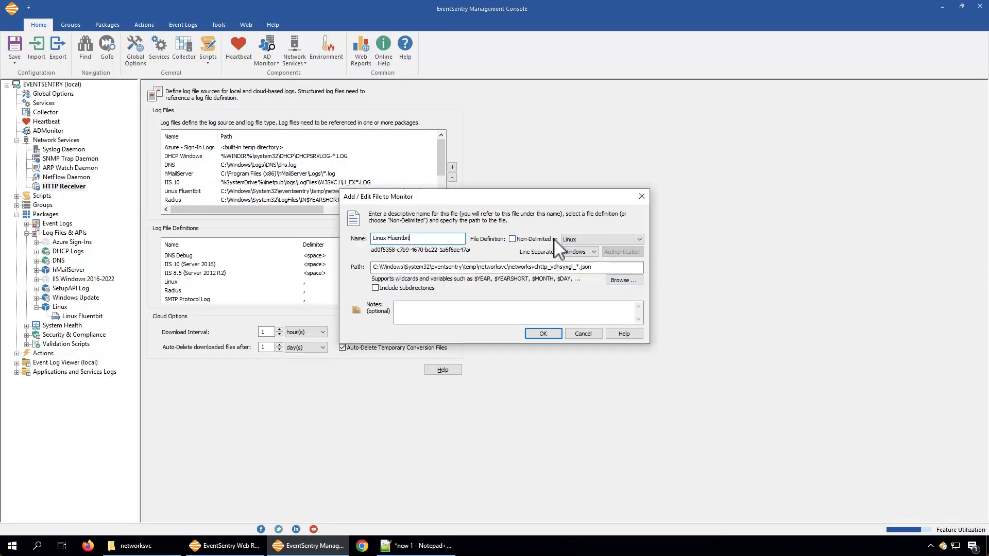
left_click(580, 240)
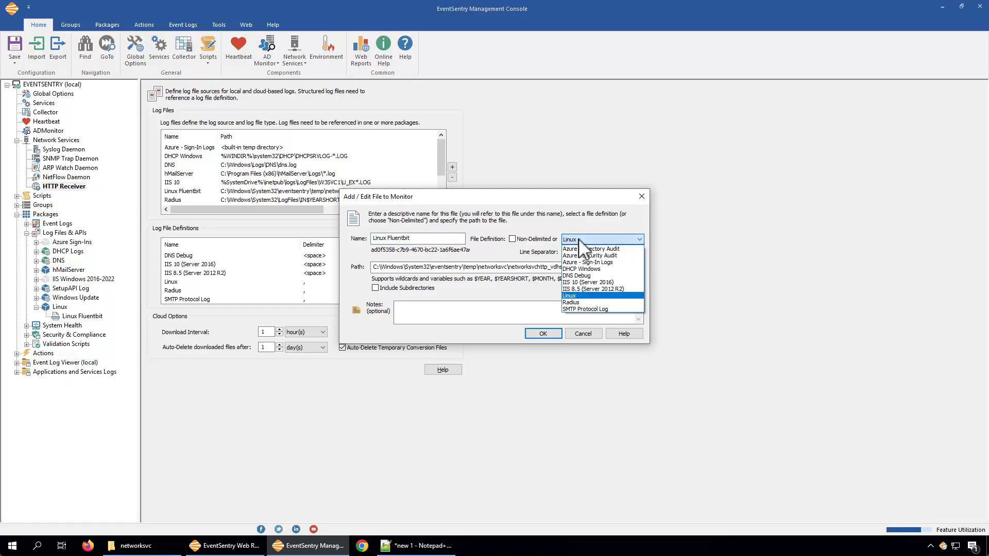
left_click(579, 240)
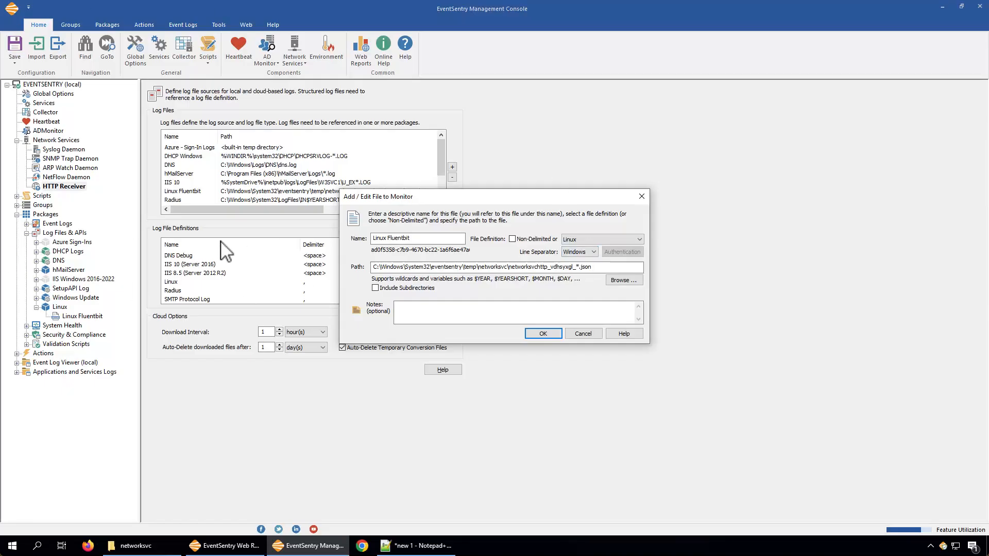
left_click(602, 268)
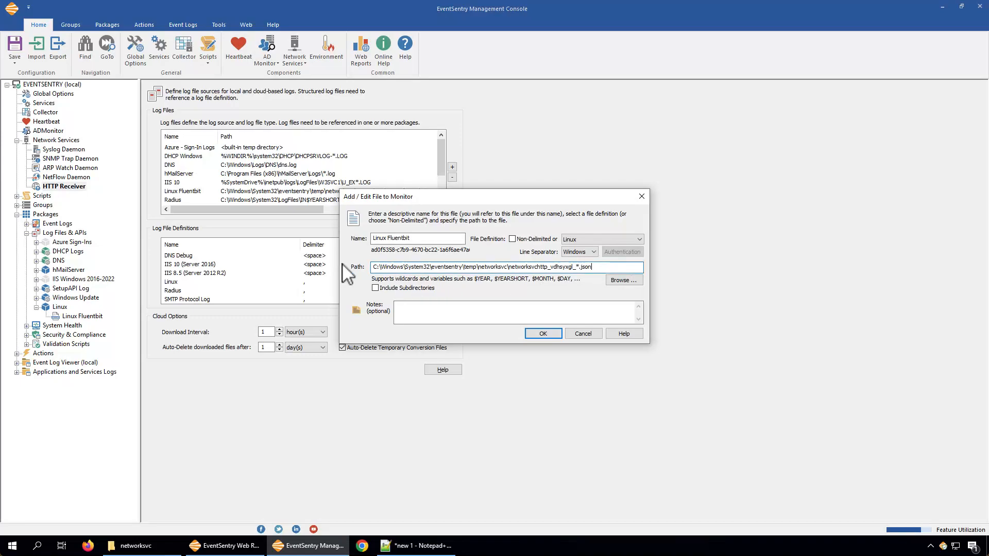
left_click(577, 332)
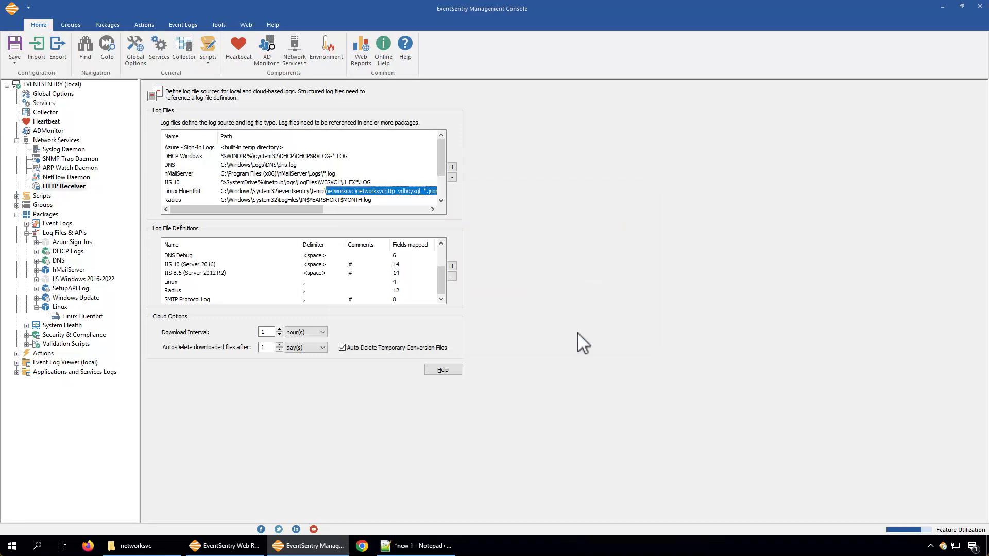
Step: Open the HTTP Receiver settings and examine the temporary filename pattern through to its end
left_click(65, 186)
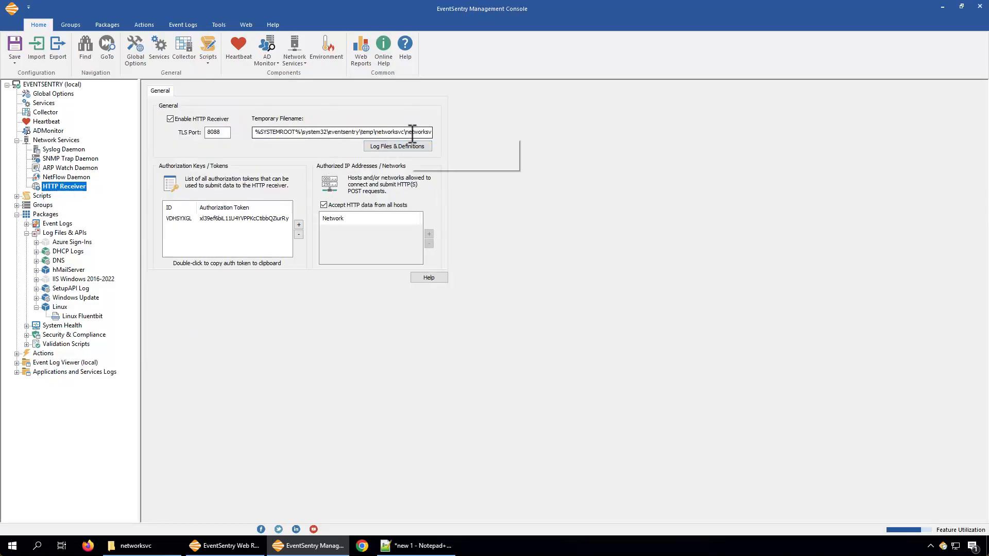
left_click_drag(410, 133, 475, 131)
left_click(393, 130)
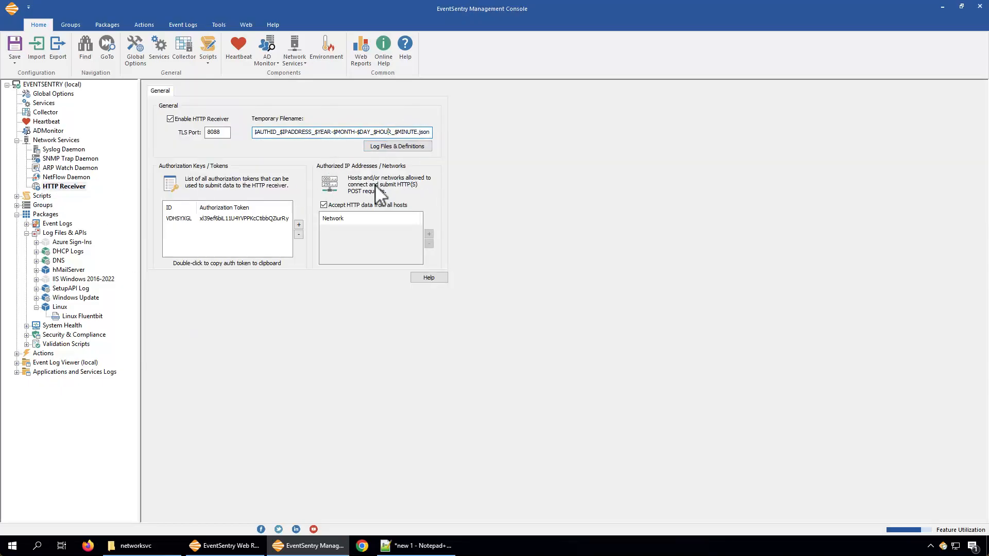
Step: Examine the networksvchttp prefix and the $AUTHID variable within the HTTP Receiver's temporary filename pattern
left_click(278, 133)
key("Left")
key("Left")
key("Left")
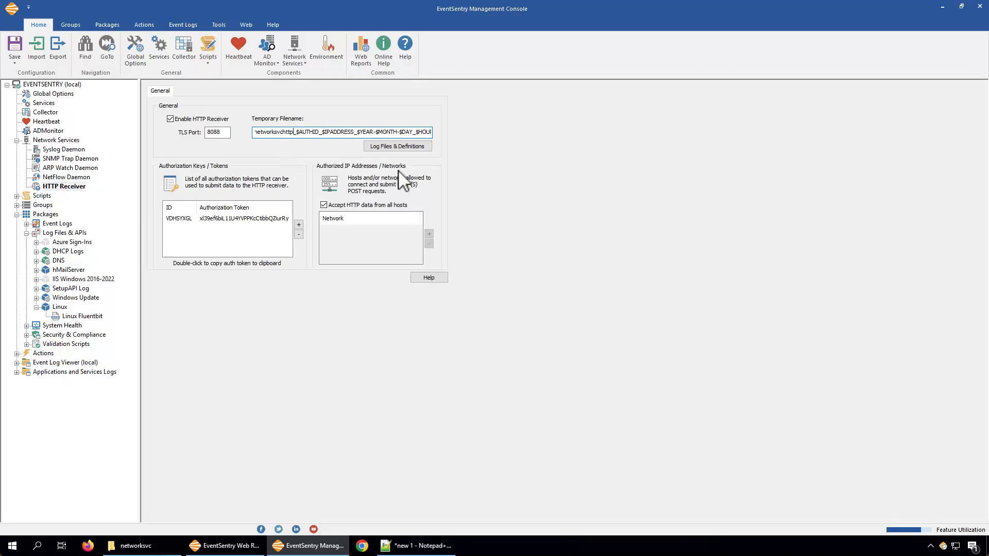
key("Right")
key("Right")
key("Right")
key("Right")
key("Right")
key("Right")
Step: Open the log files and definitions, inspect the authorization ID and wildcard in the Linux Fluentbit path, and close the file without changes
left_click(394, 148)
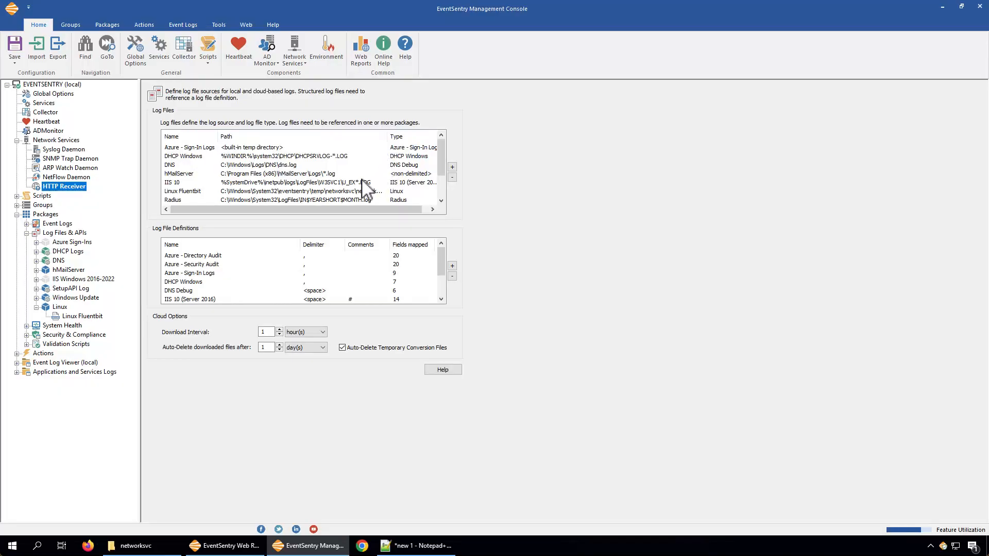
double_click(283, 200)
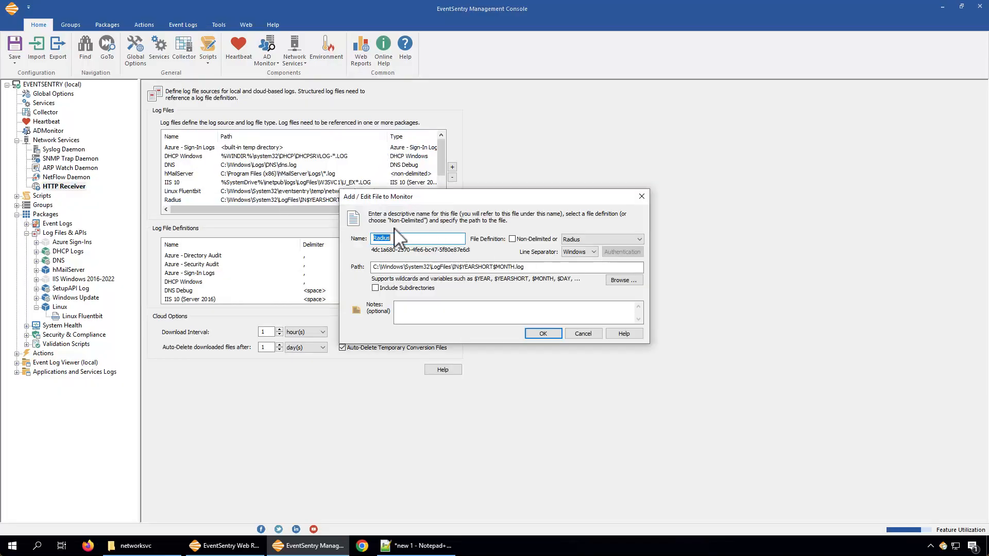
key("Escape")
double_click(264, 191)
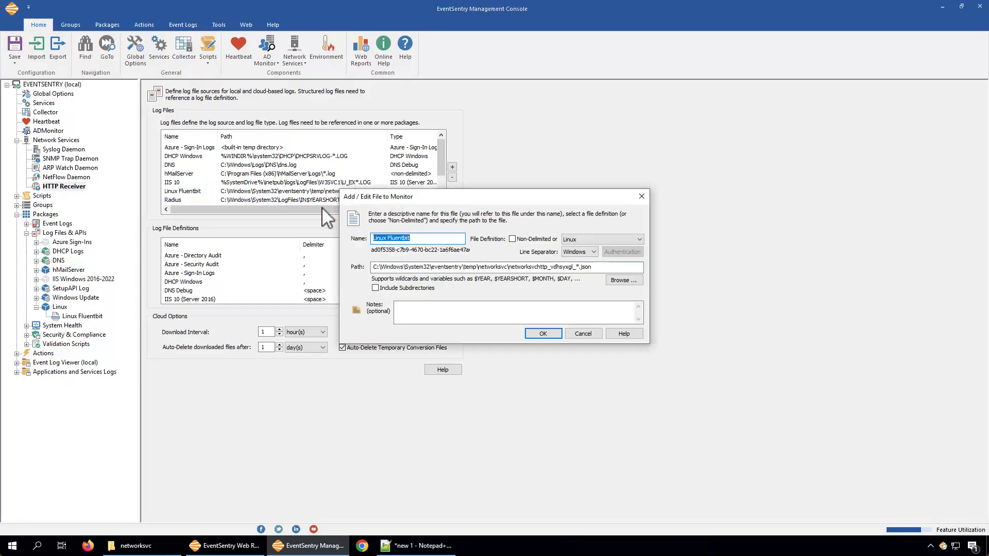
left_click(550, 267)
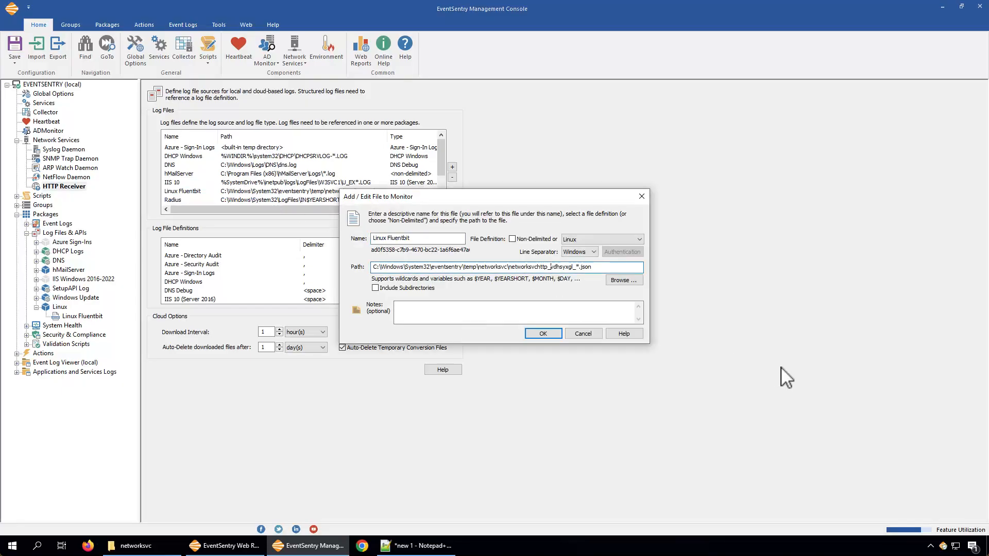
key("shift+Right")
key("shift+Right")
key("shift+Right")
key("shift+Right")
key("shift+Right")
key("shift+Right")
key("shift+Right")
key("shift+Right")
left_click(574, 267)
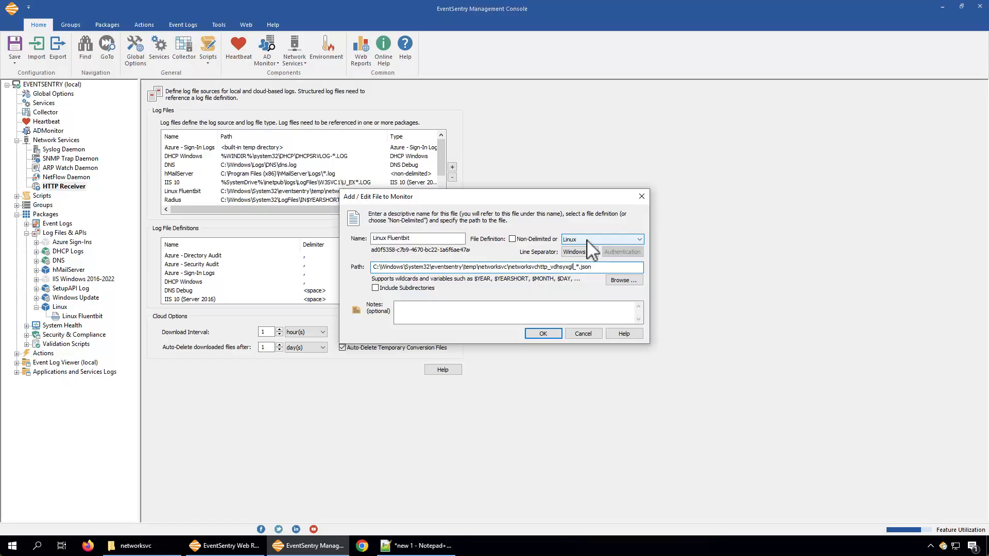
left_click(573, 267)
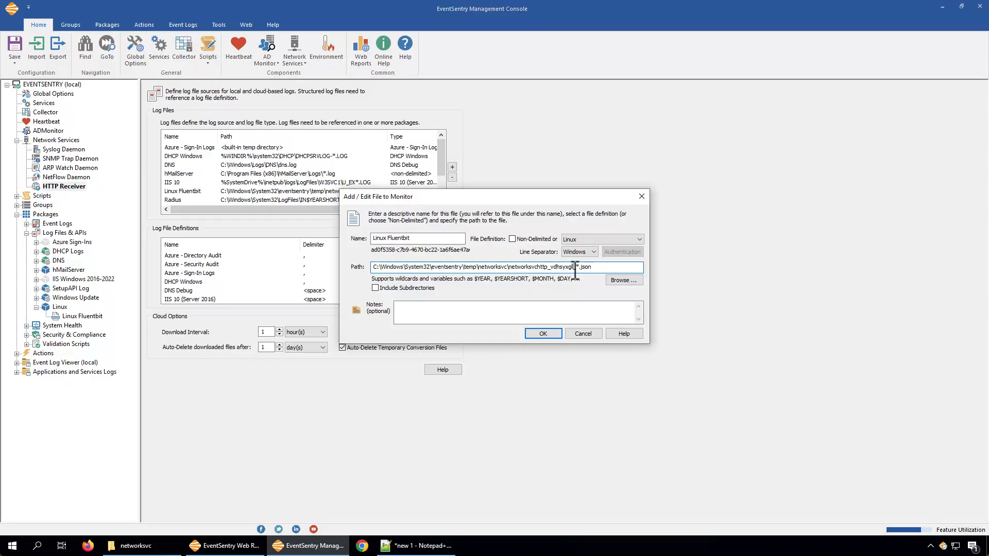
type("_")
left_click(600, 269)
left_click(589, 335)
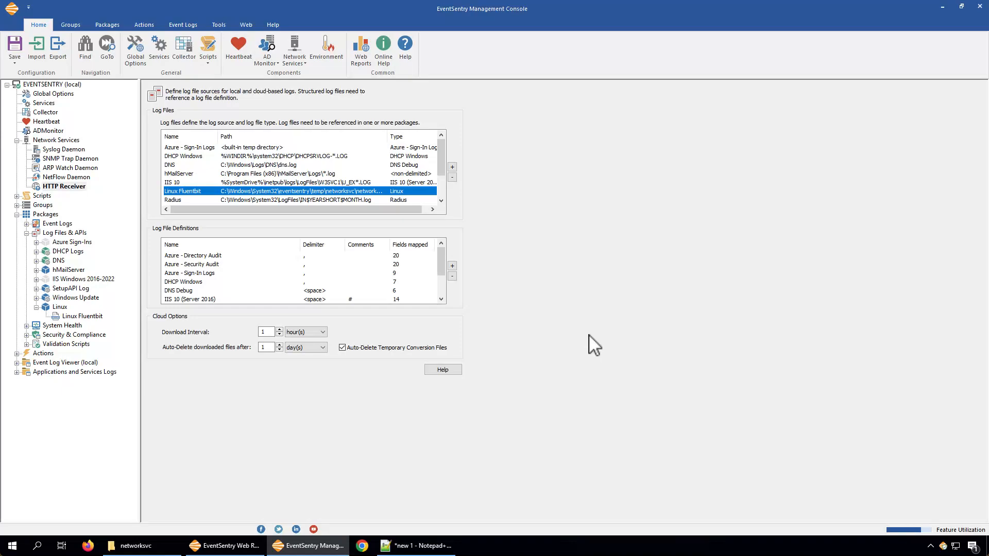
Step: Review the Linux package's computer assignment and the log files available to add to it, and cancel both without changes
left_click(82, 317)
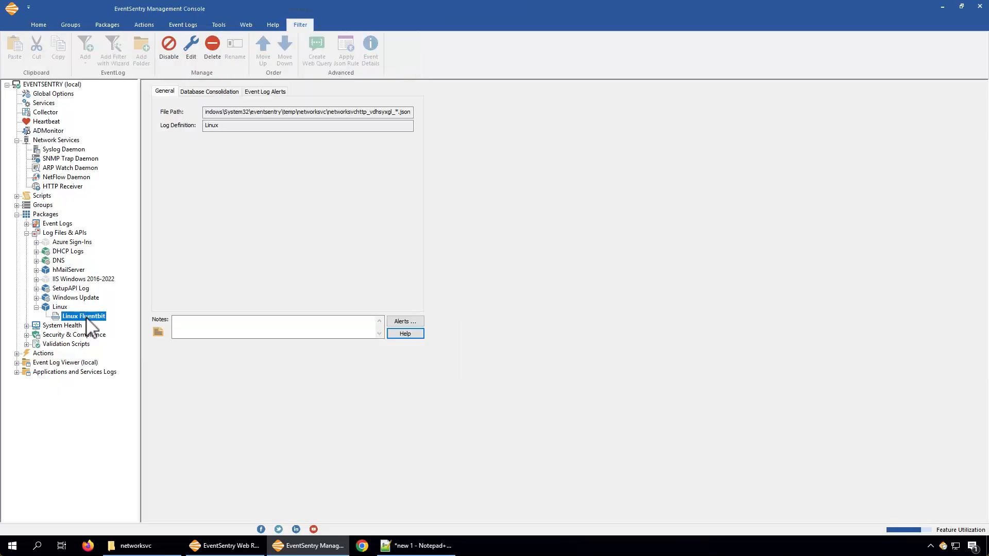
left_click(54, 307)
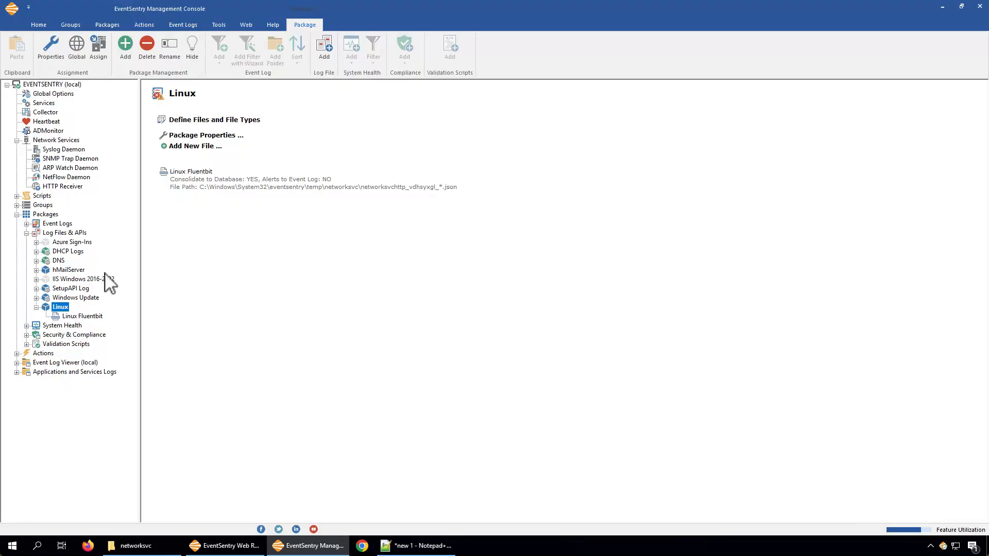
left_click(98, 49)
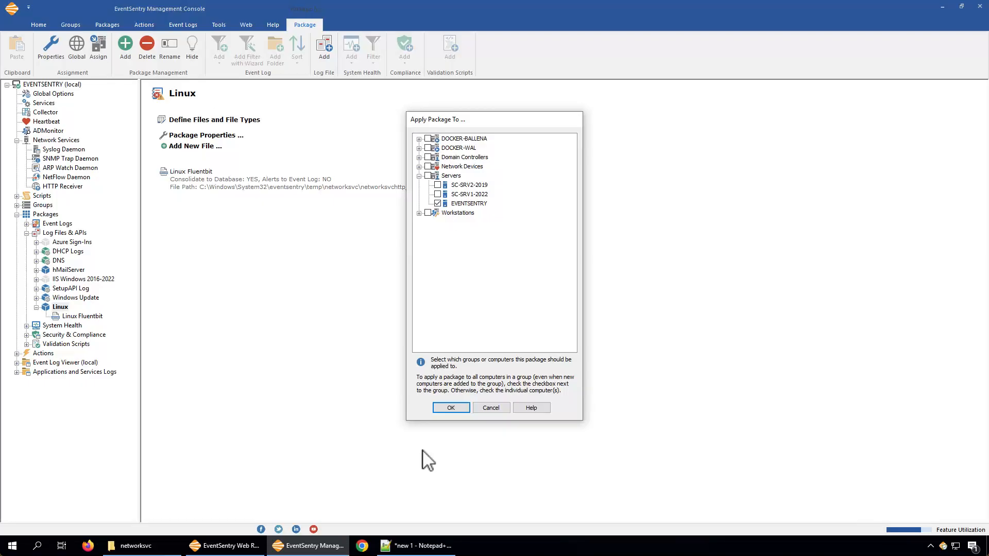
left_click(490, 408)
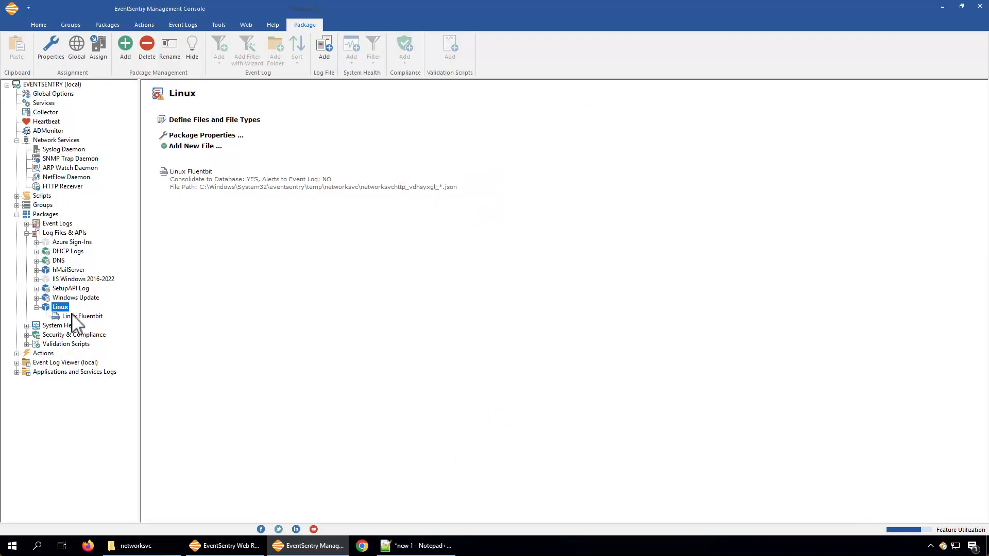
left_click(320, 45)
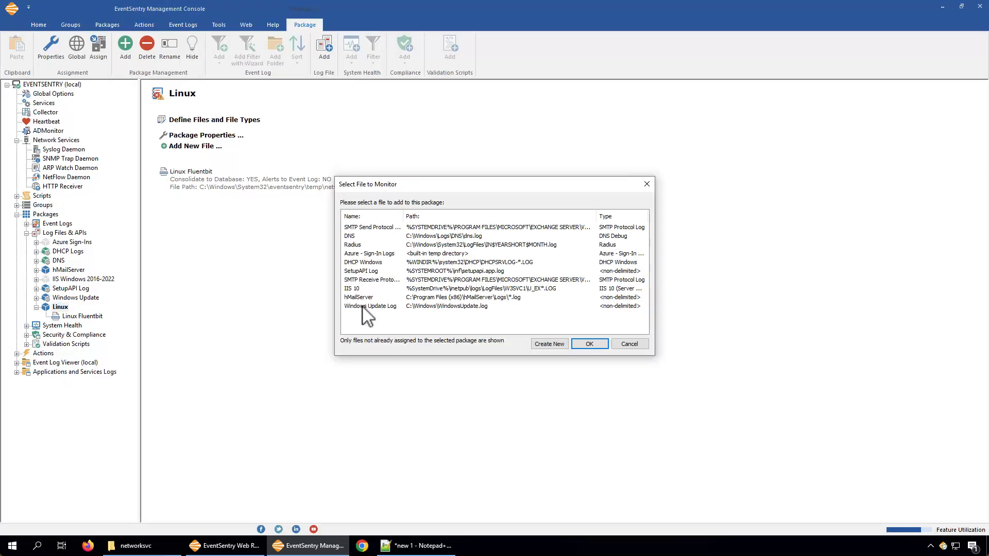
left_click(640, 346)
Step: Review the Linux Fluentbit log file's general, database consolidation and event log alert settings in the Linux package
left_click(83, 317)
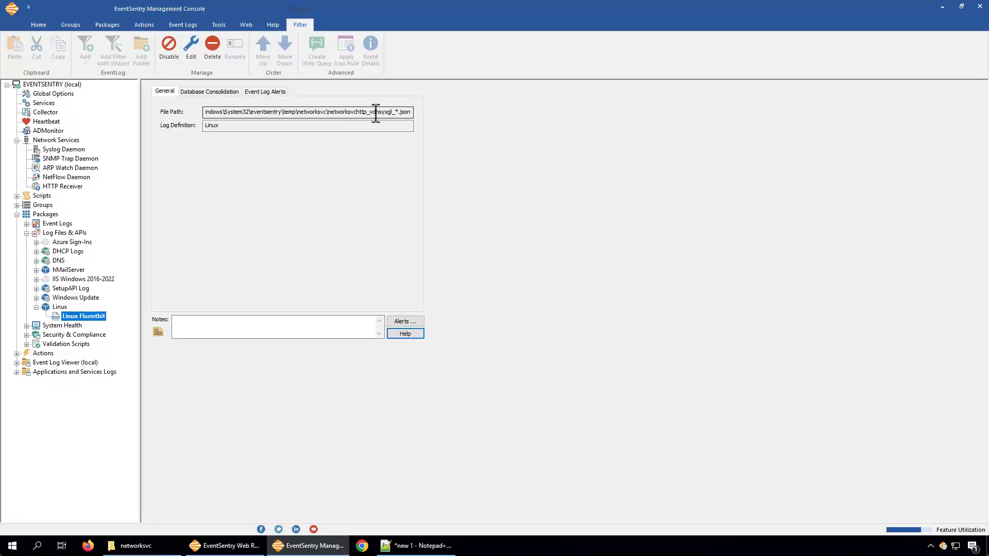
left_click(296, 110)
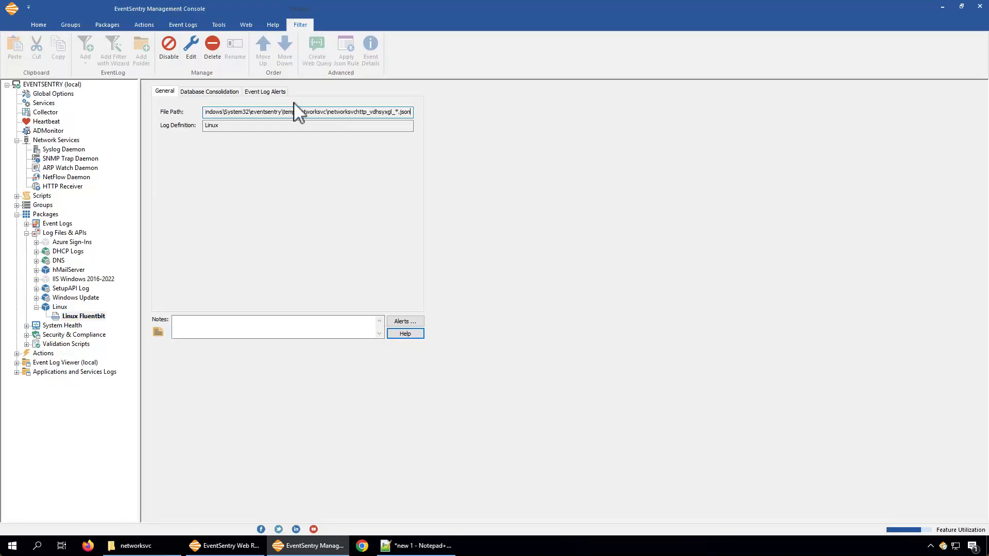
left_click(212, 91)
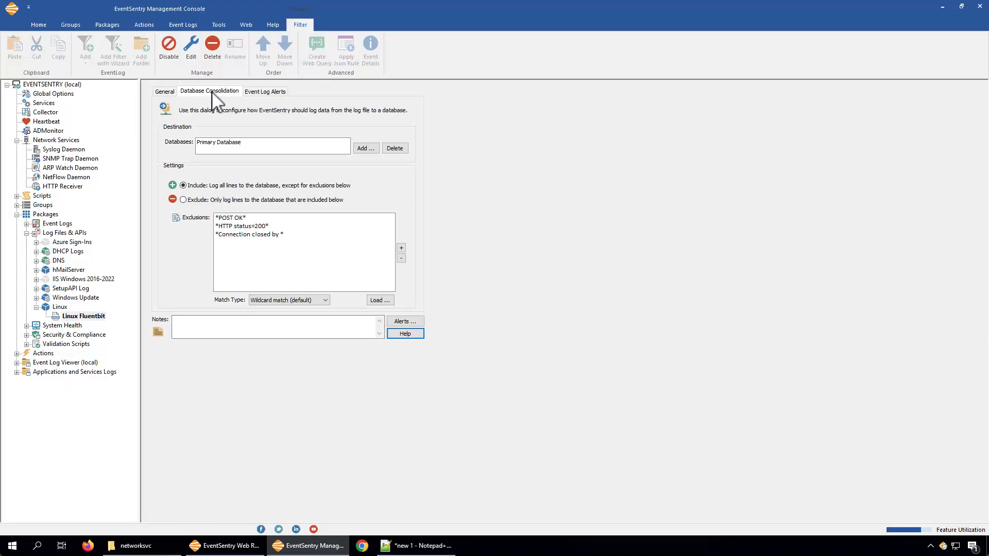
left_click(264, 91)
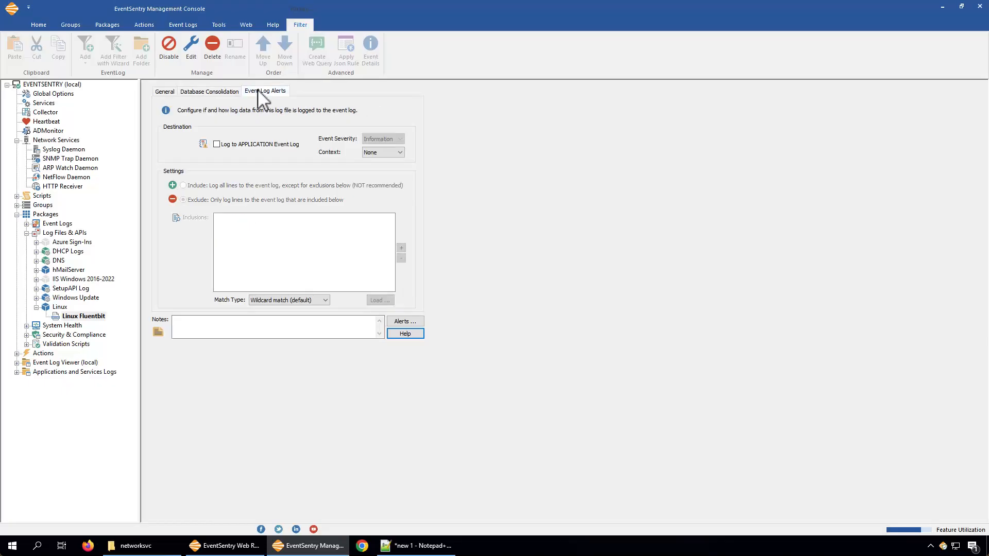
Step: Return to the Linux Fluentbit database consolidation settings and examine each of the exclusion filters
left_click(224, 93)
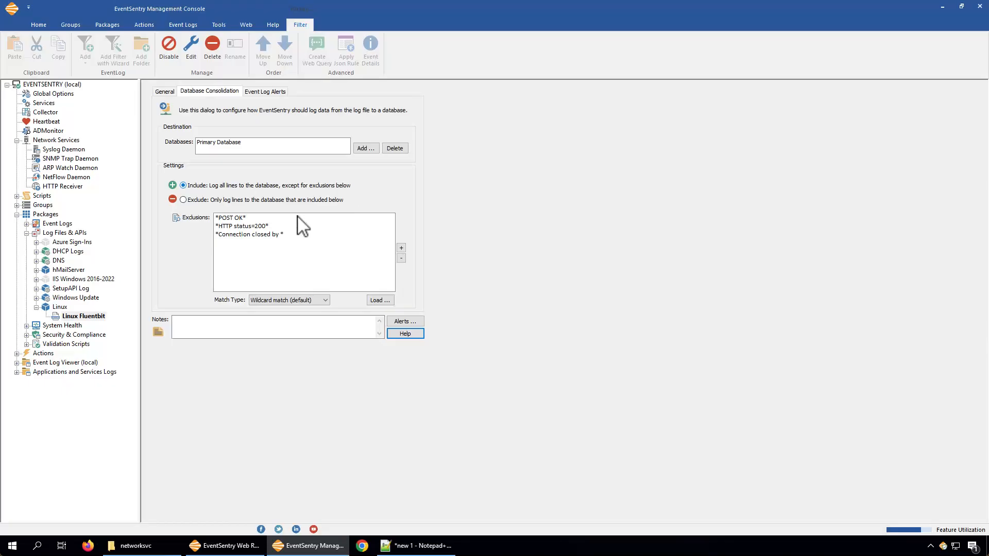
left_click(238, 219)
left_click(237, 226)
left_click(240, 235)
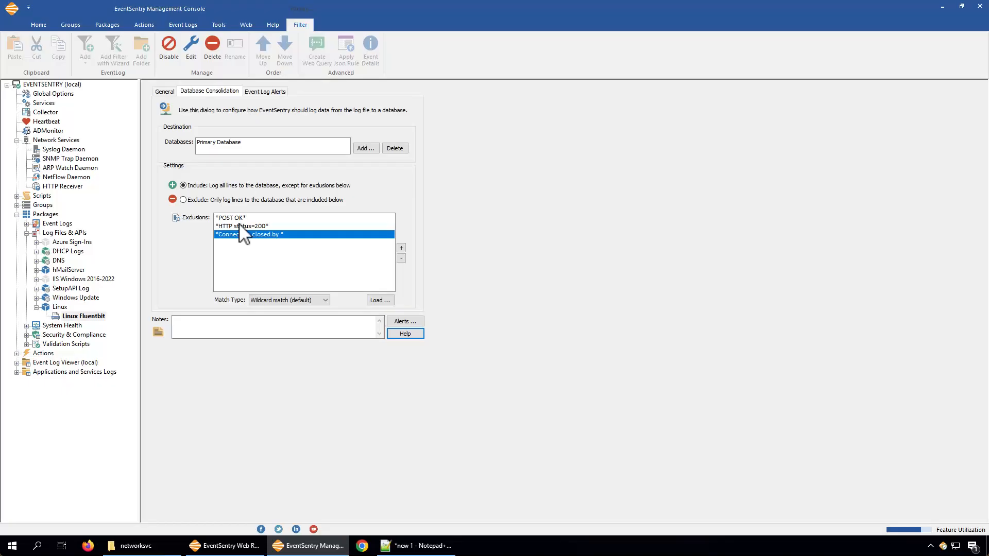
Step: Switch to EventSentry Web Reports, rerun the history query excluding POST OK, HTTP status and connection closed messages, and look through the entries
left_click(227, 545)
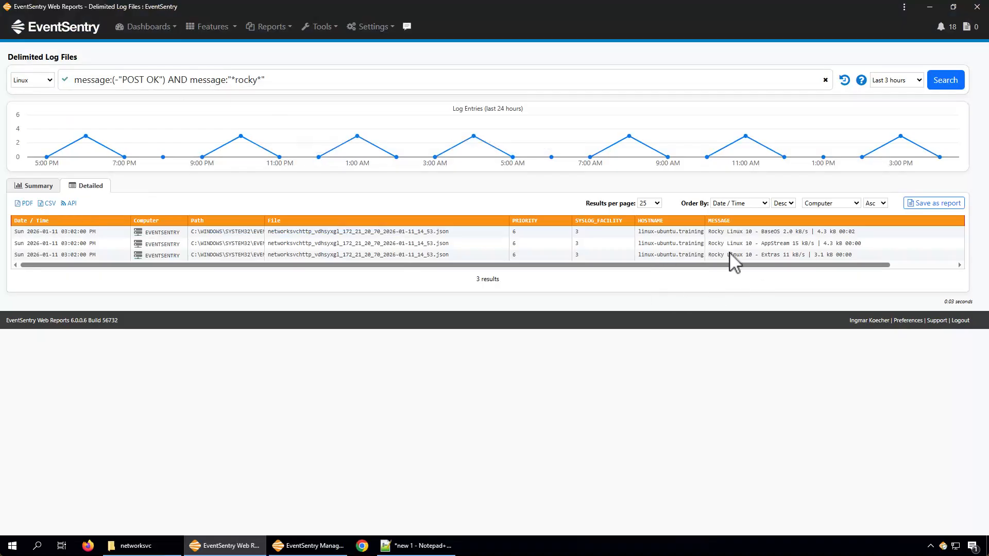
left_click(844, 81)
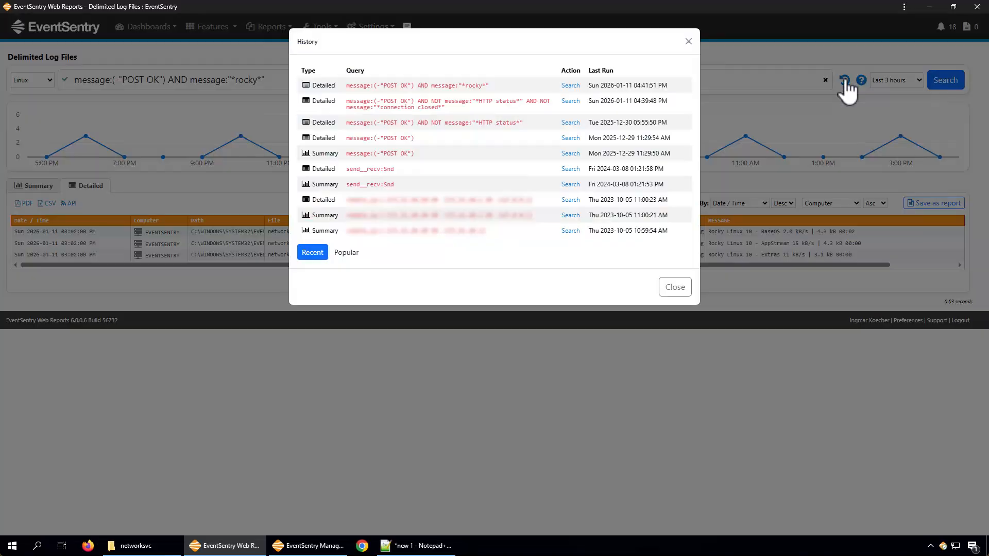
left_click(447, 108)
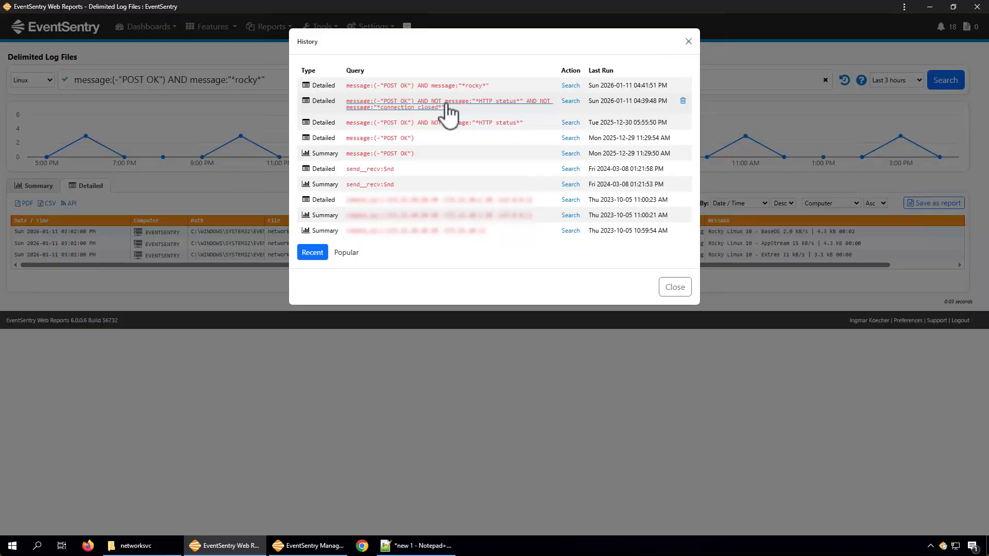
left_click(448, 107)
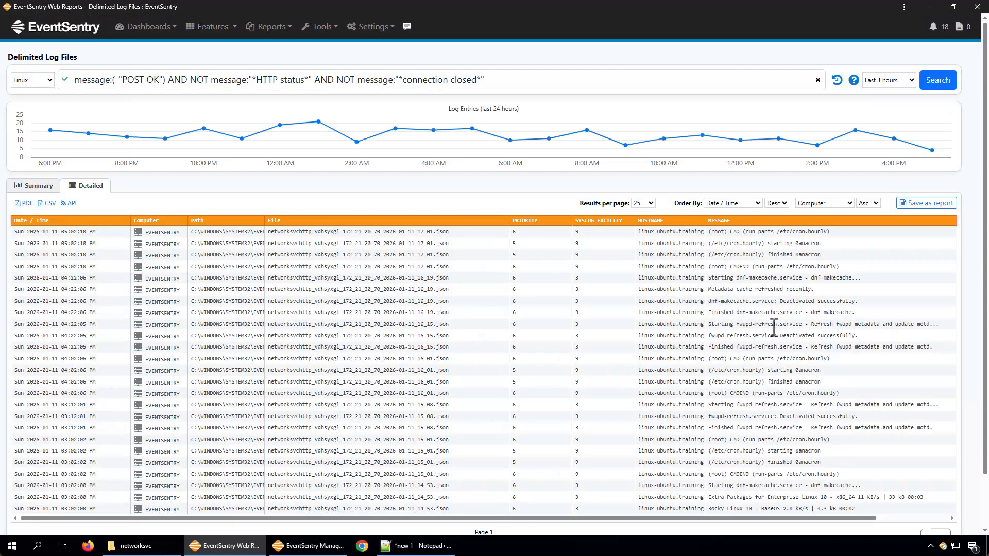
scroll(774, 327, "down", 2)
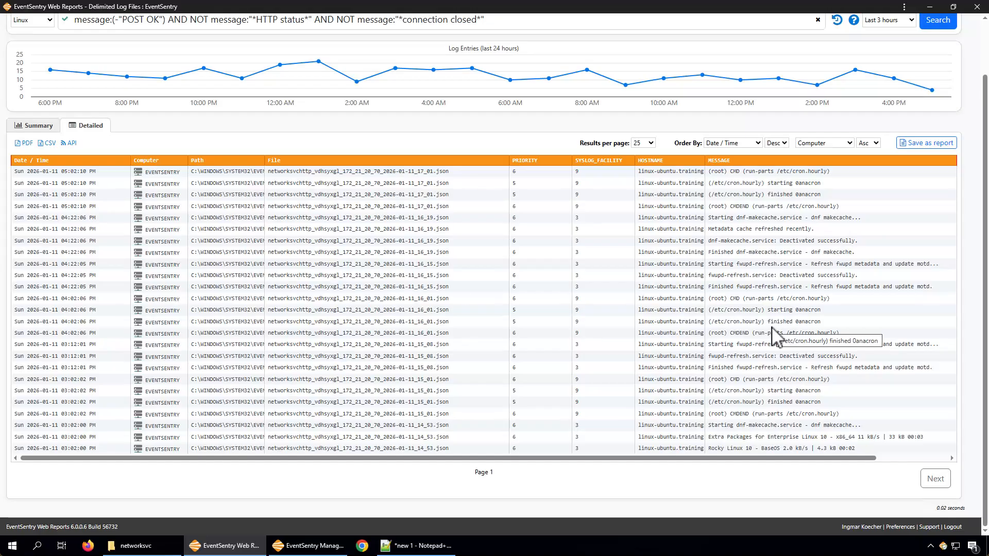
scroll(592, 245, "up", 2)
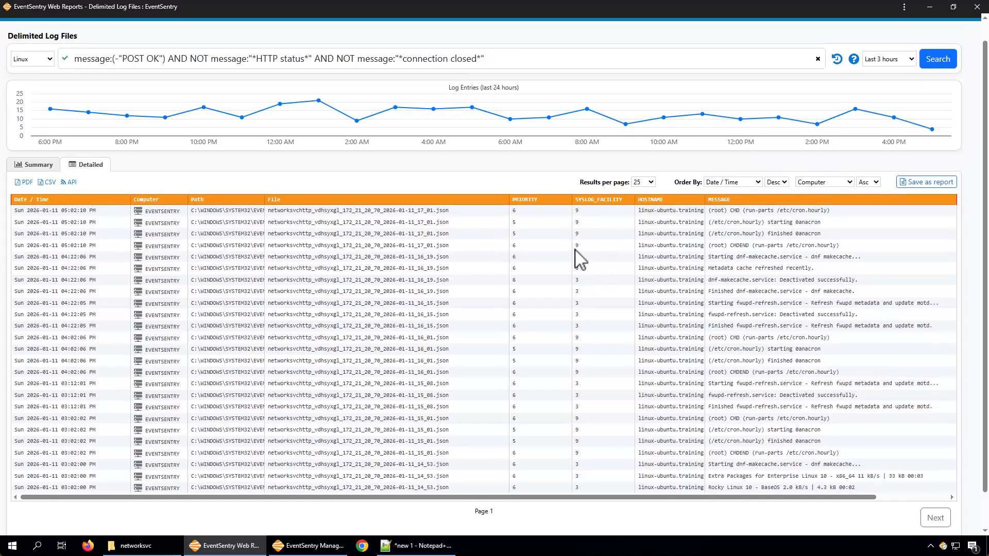
Step: Open the Delimited Log Files feature afresh and show the summary for the Linux log definition
left_click(215, 27)
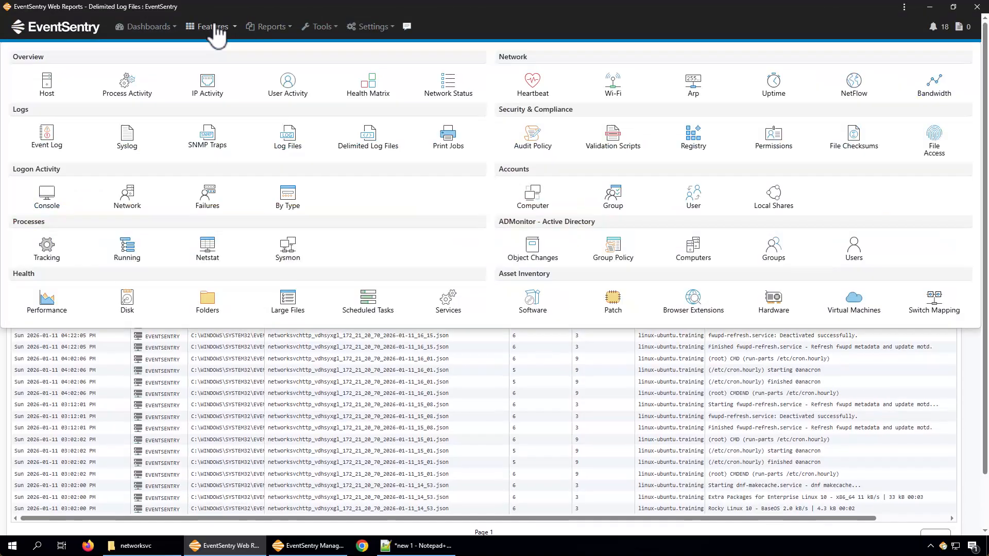
left_click(367, 146)
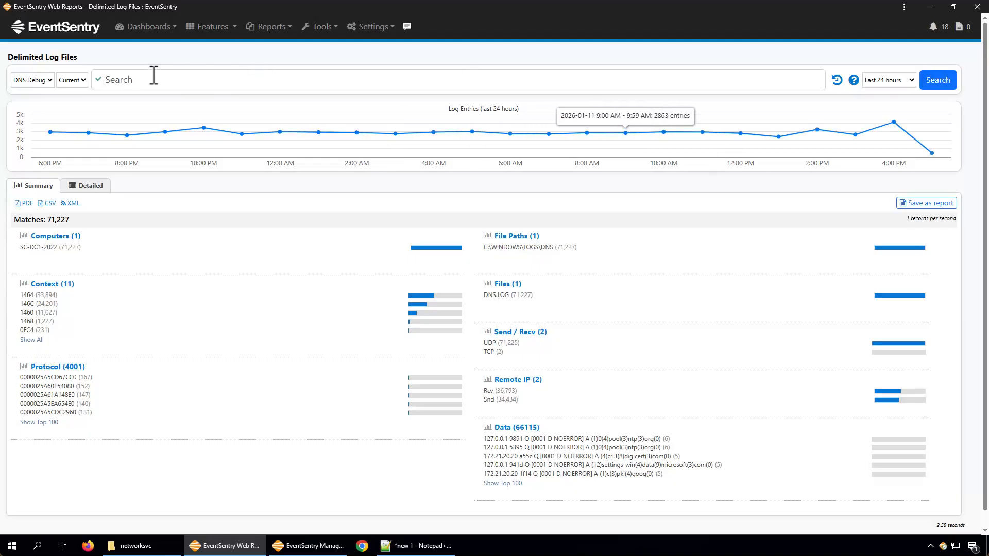
left_click(41, 83)
left_click(40, 82)
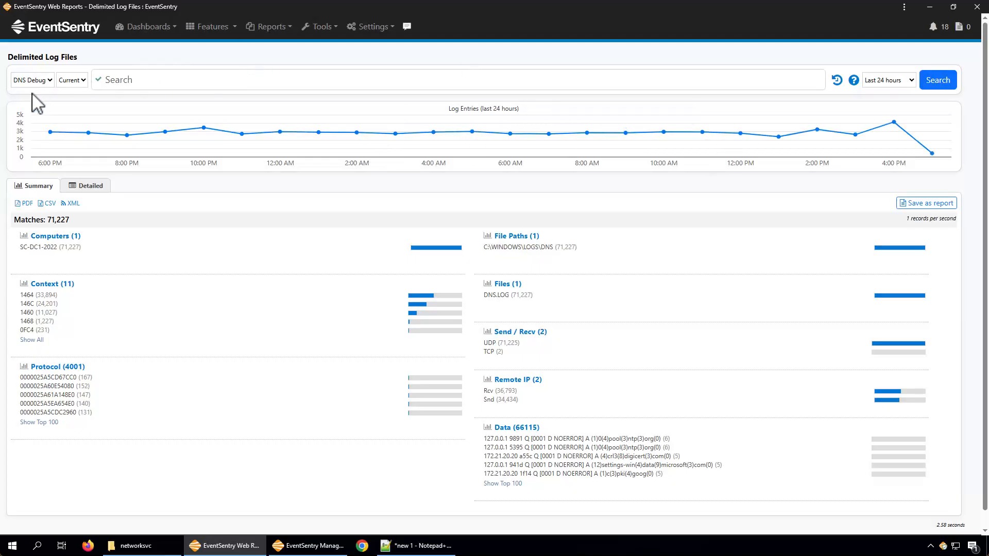
left_click(33, 86)
left_click(28, 110)
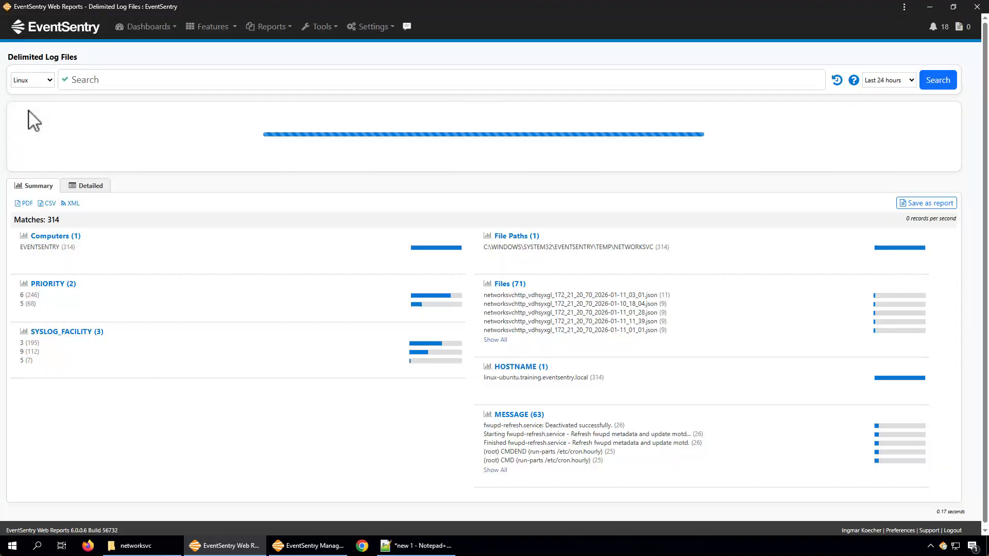
mouse_move(122, 243)
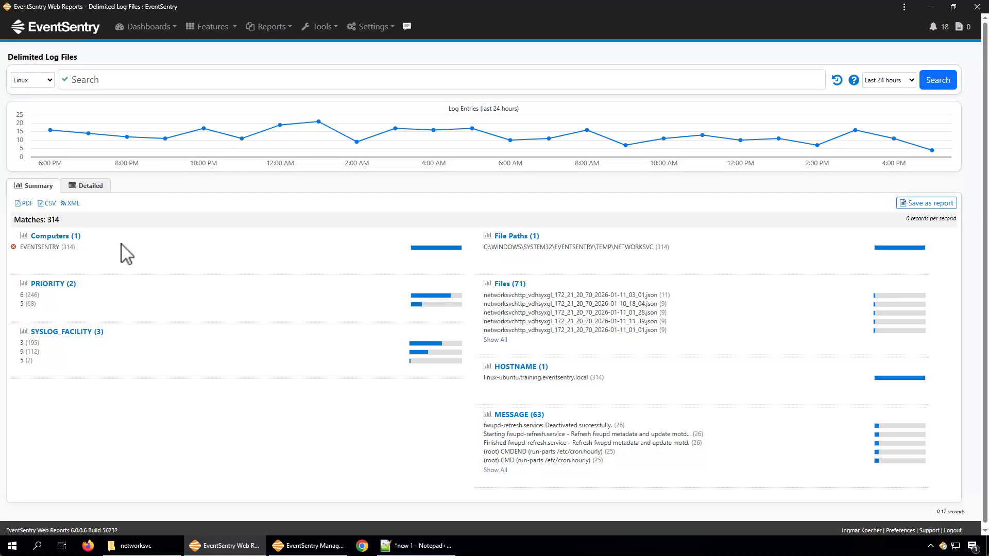
Step: Switch to the EventSentry Management Console and compare the Linux log file definition with the Linux Fluentbit log file entry
left_click(319, 546)
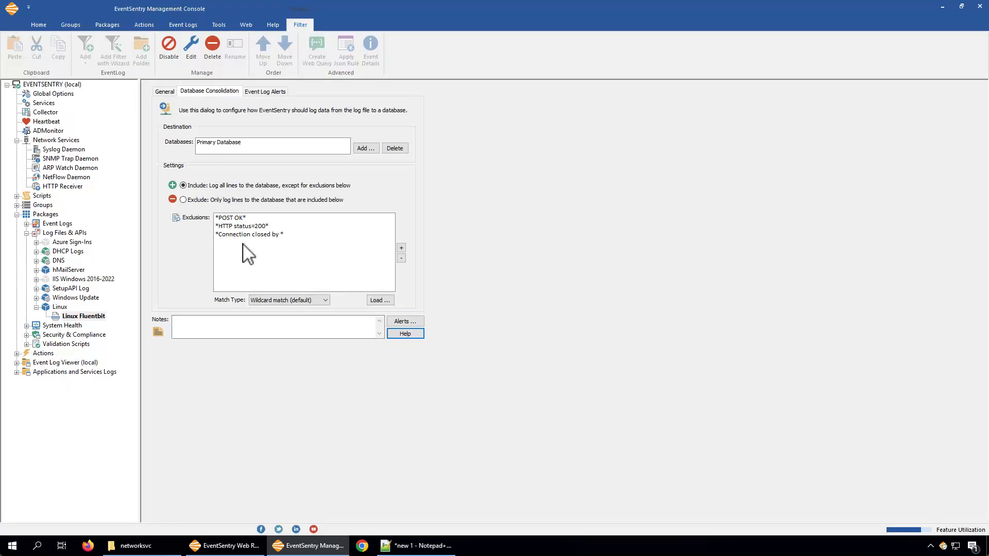
left_click(59, 188)
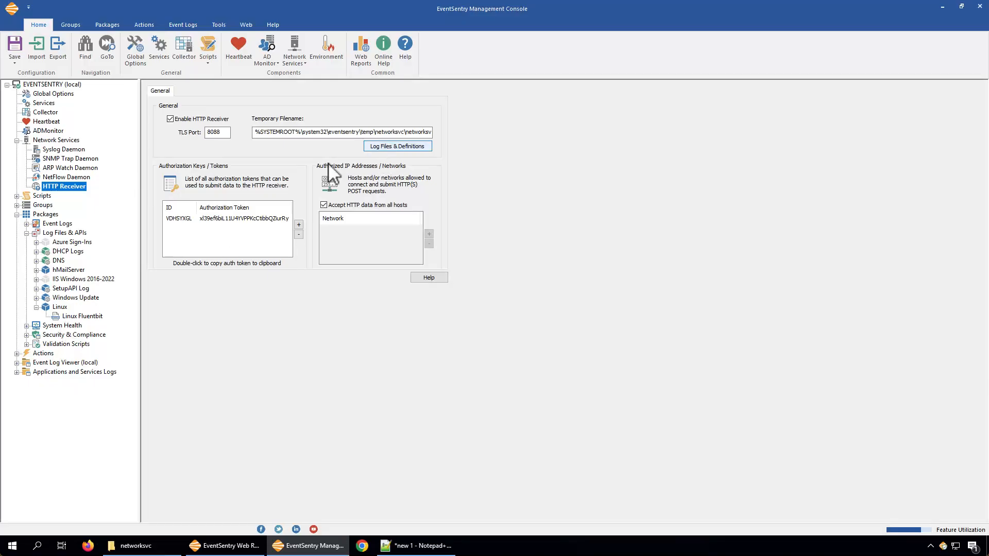
left_click(63, 233)
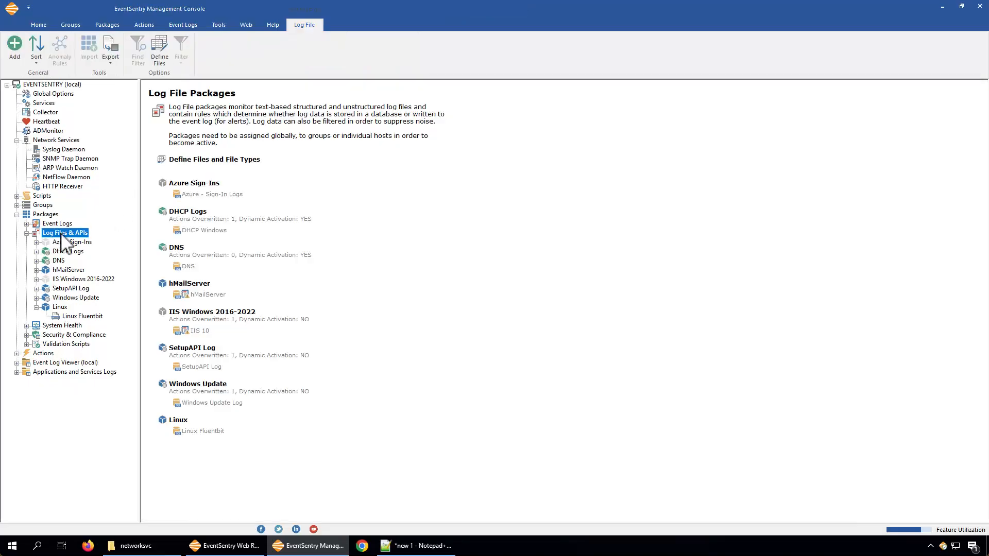
left_click(221, 161)
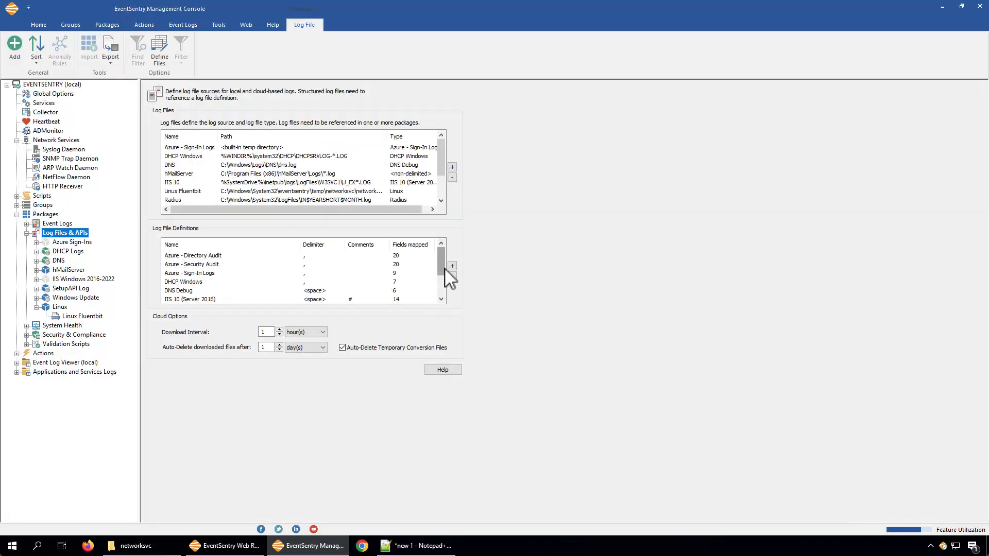
left_click_drag(441, 271, 442, 293)
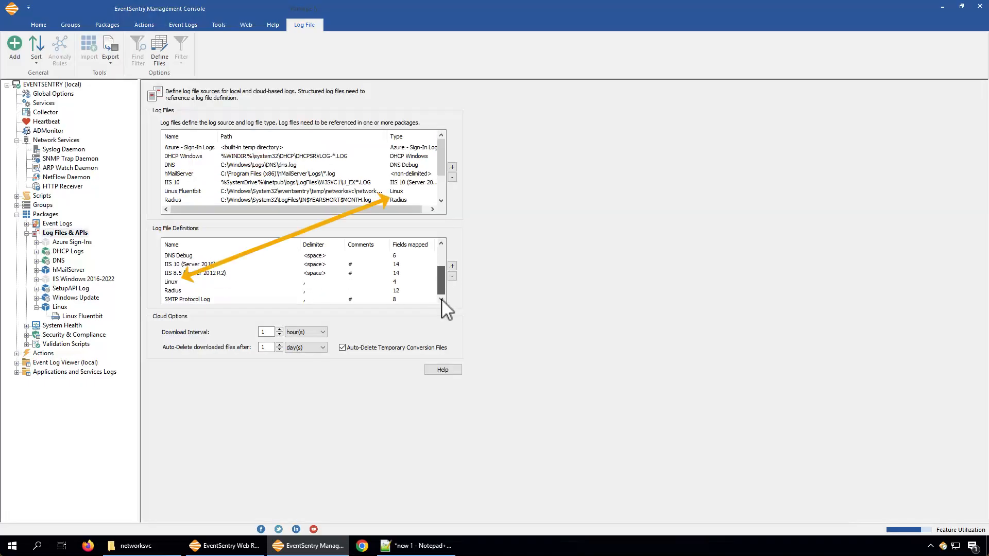
left_click(296, 282)
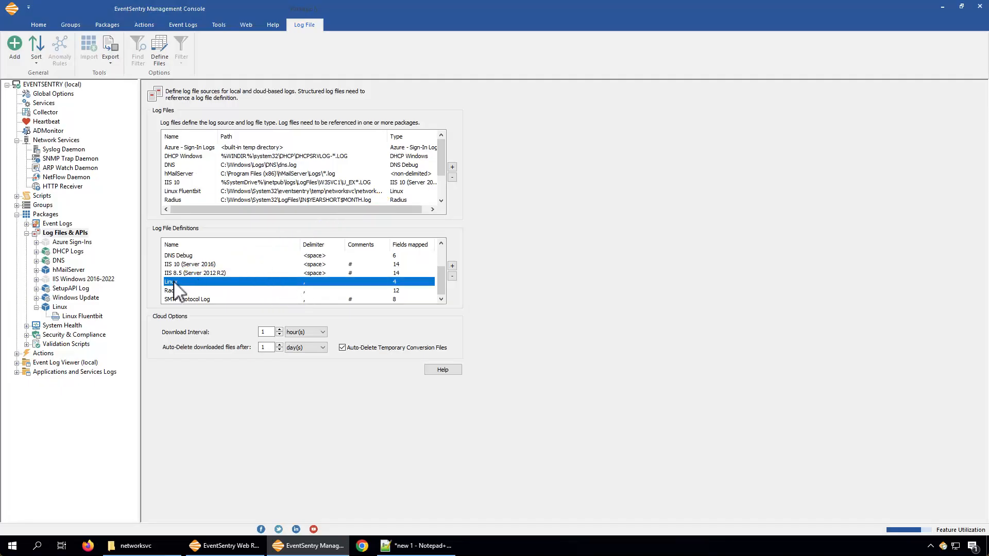
left_click(200, 190)
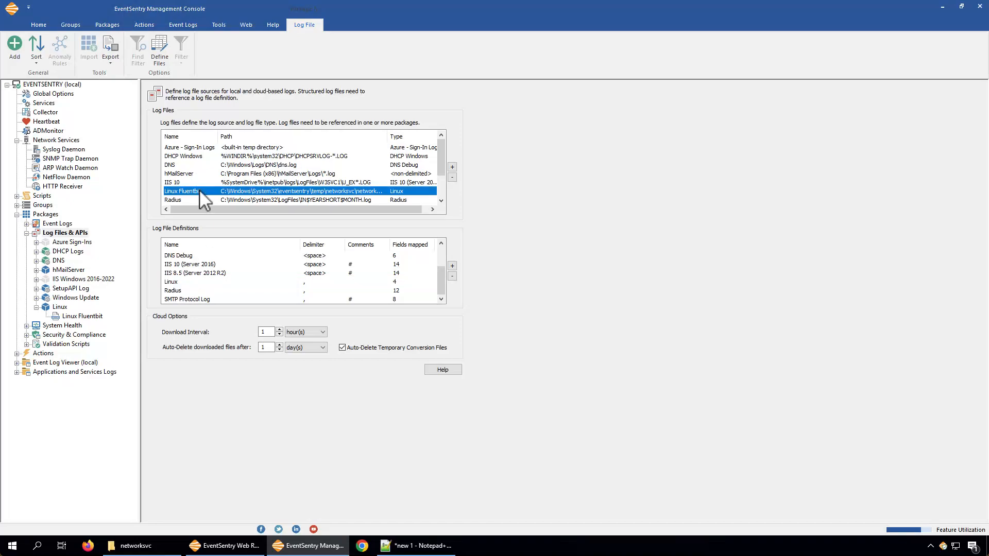
Step: Open the Linux Fluentbit log file entry, examine its JSON path and Linux file definition, and close it without changes
double_click(200, 189)
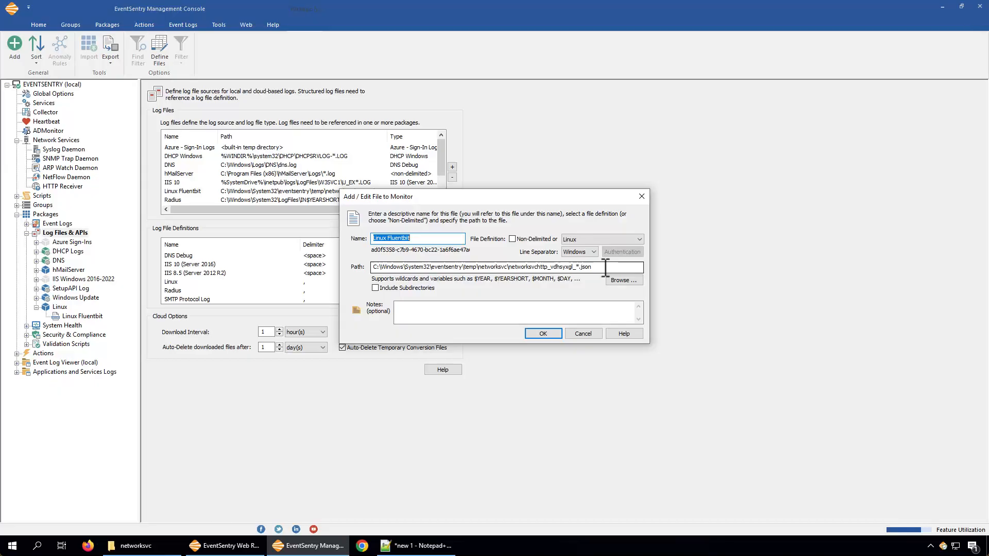
left_click(576, 268)
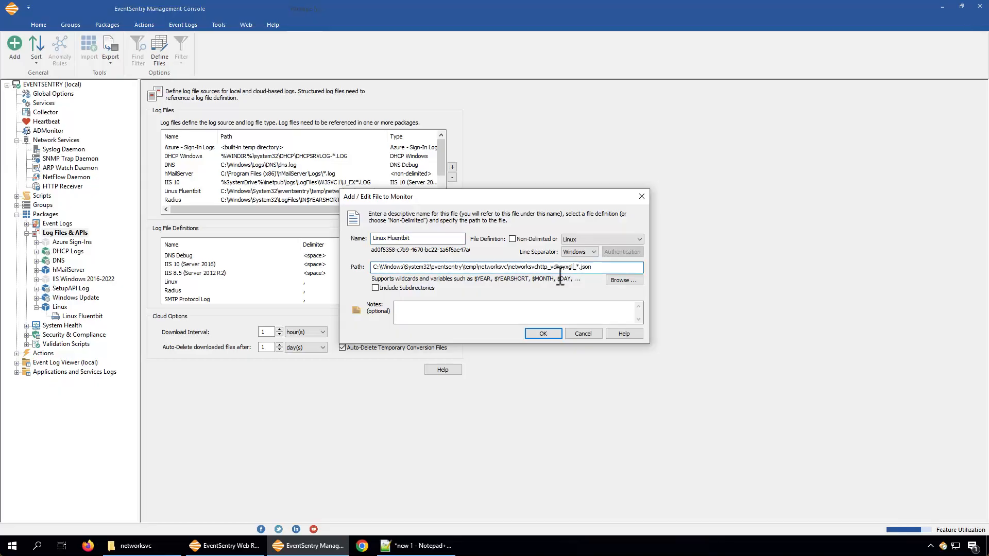
left_click(582, 333)
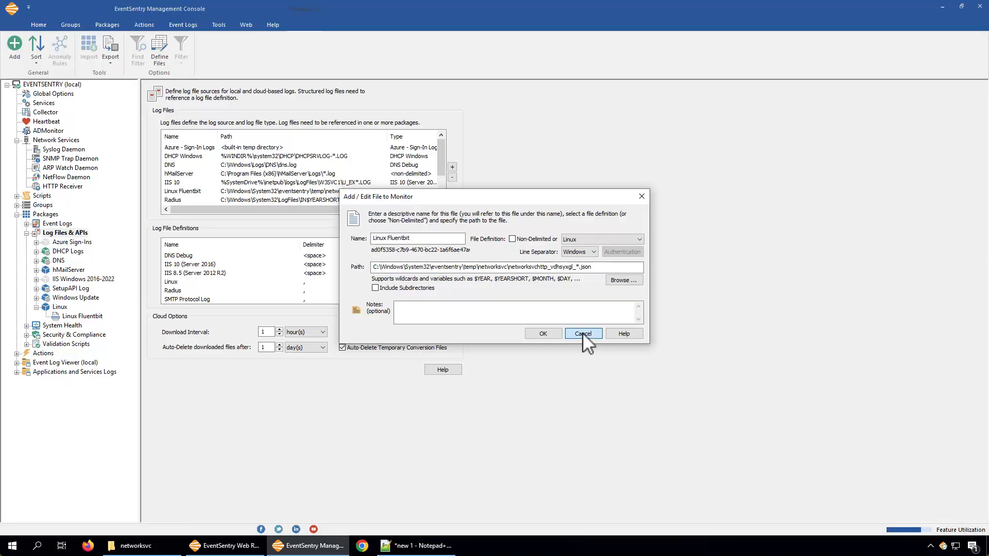
left_click(582, 333)
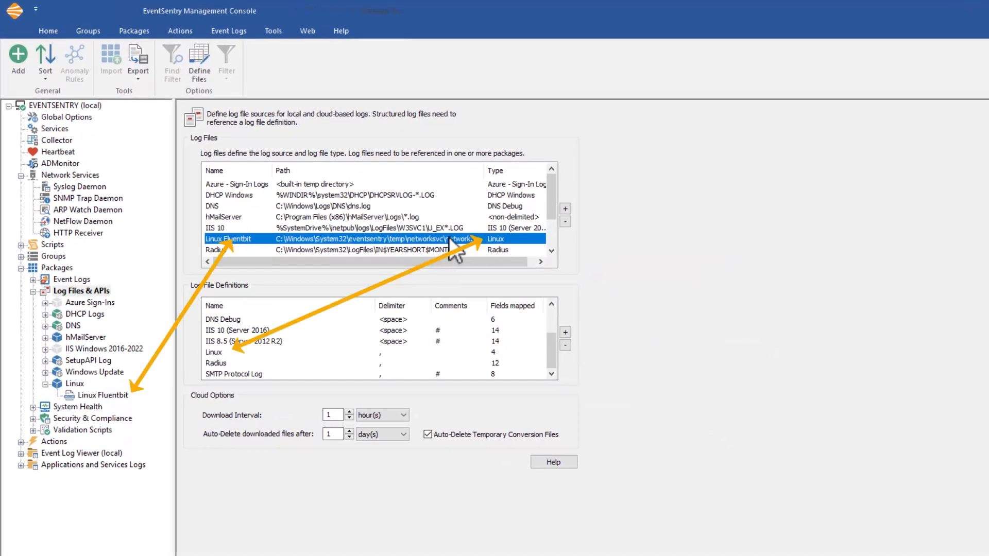
Step: Show the database consolidation settings of Linux Fluentbit in the Linux package, and switch to Notepad++ to review the sample JSON record
left_click(97, 394)
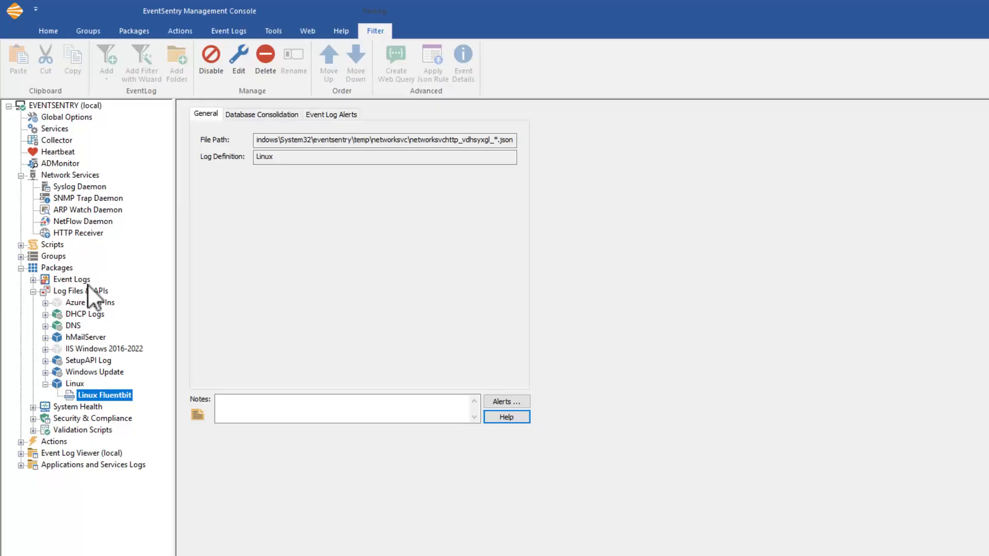
left_click(266, 113)
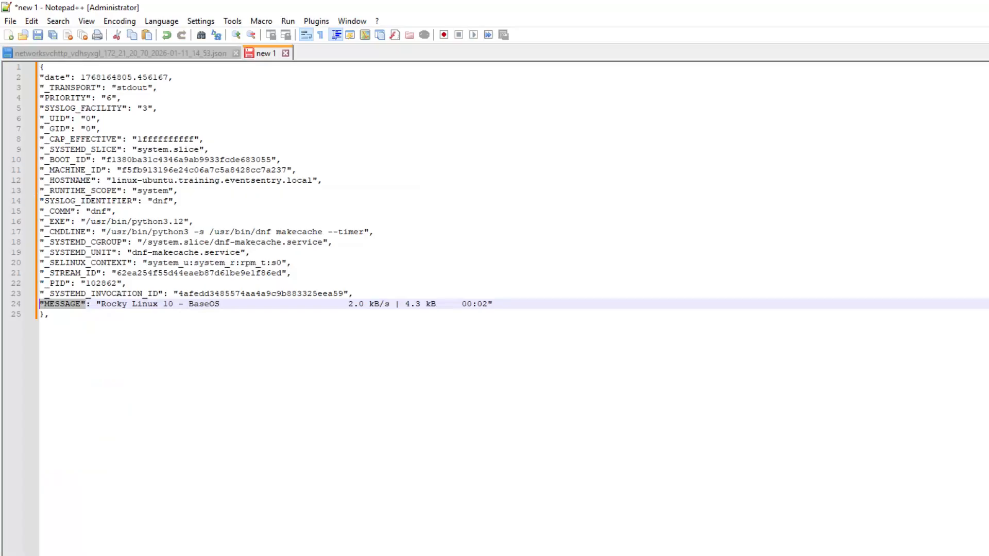
left_click(84, 340)
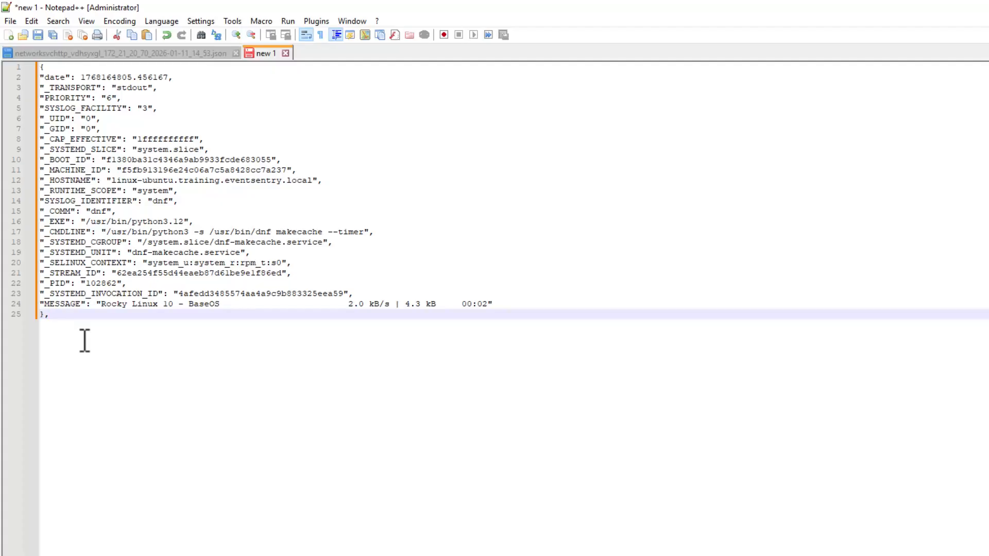